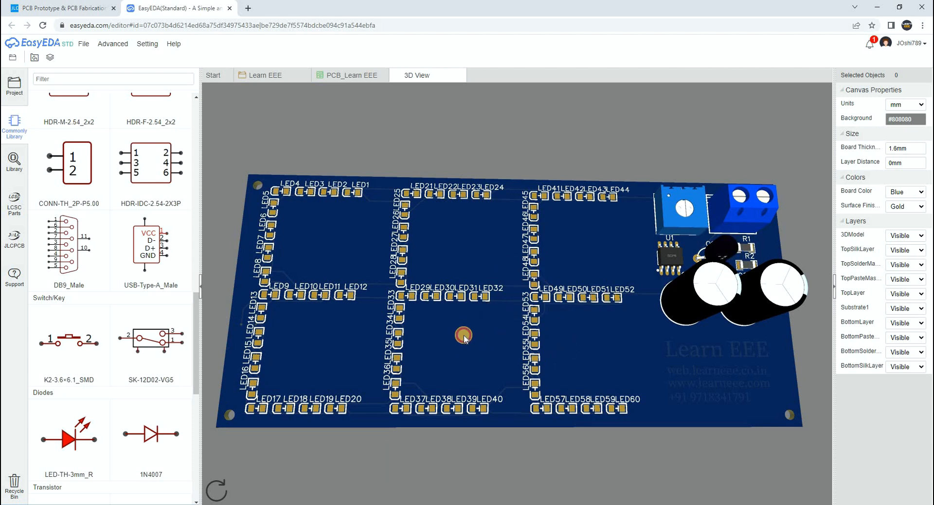
Step: Inspect the LED board's component side in the 3D view from several tilted angles and zoom levels
{"action": "left_click_drag", "start_coordinate": [463, 335], "coordinate": [475, 353]}
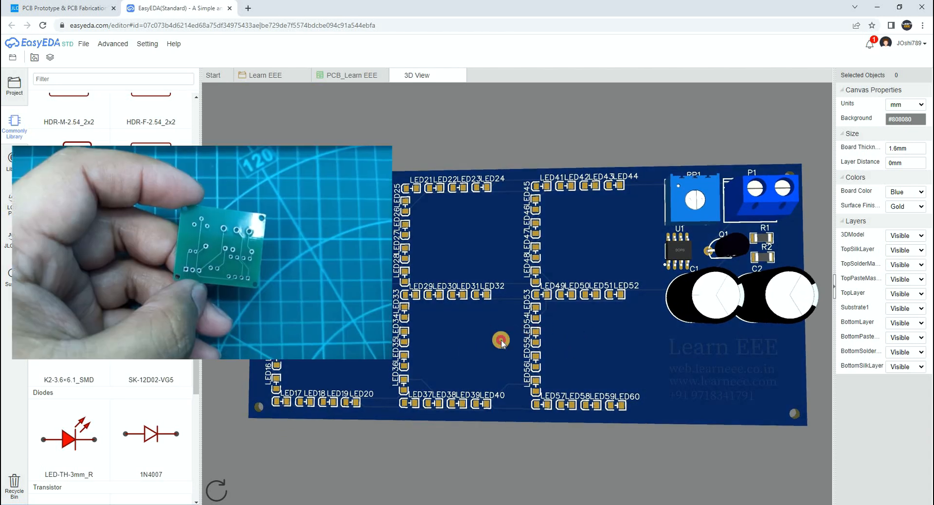
{"action": "left_click_drag", "start_coordinate": [501, 342], "coordinate": [451, 246]}
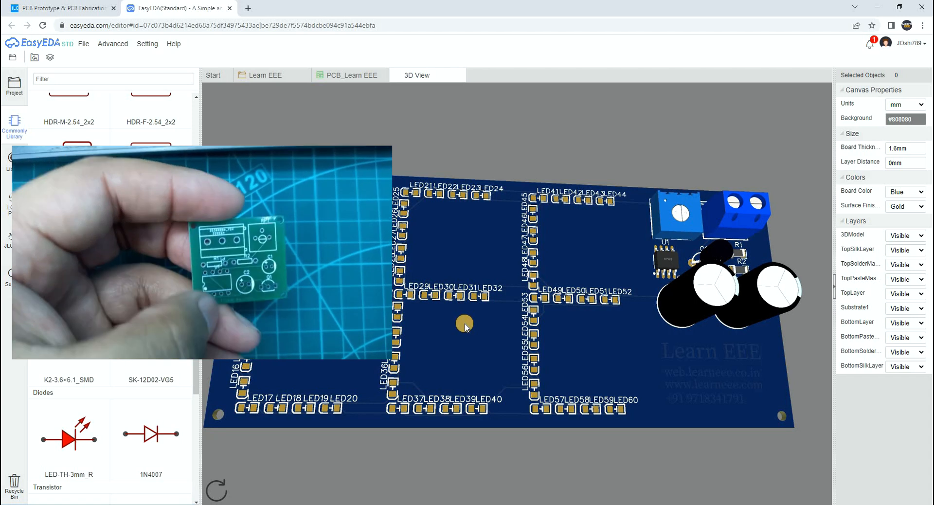
{"action": "scroll", "coordinate": [457, 325], "scroll_direction": "down", "scroll_amount": 4}
{"action": "scroll", "coordinate": [511, 283], "scroll_direction": "up", "scroll_amount": 2}
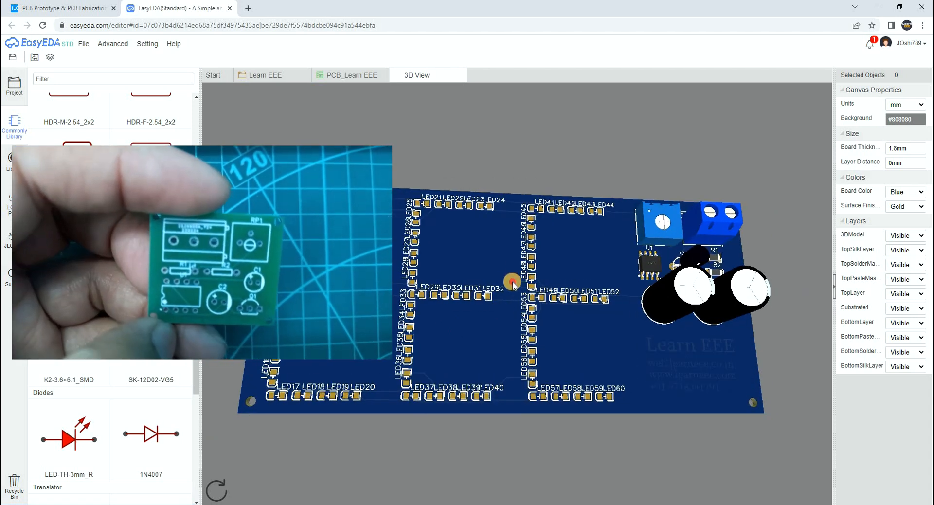
{"action": "left_click_drag", "start_coordinate": [734, 225], "coordinate": [740, 205]}
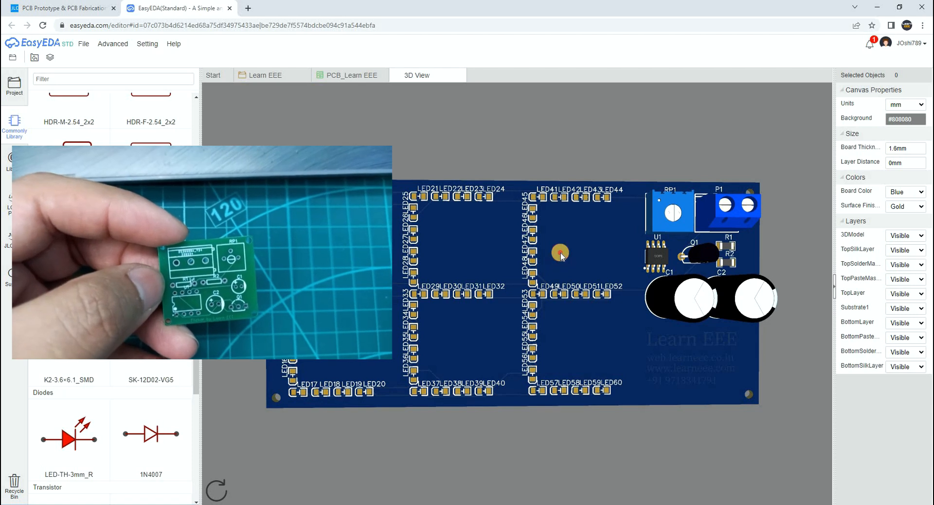
{"action": "left_click_drag", "start_coordinate": [561, 253], "coordinate": [762, 216]}
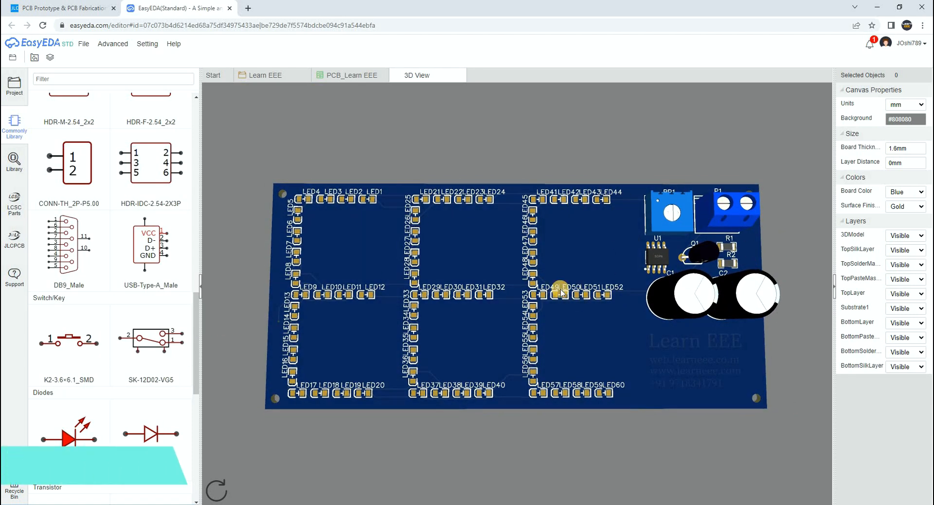
{"action": "left_click_drag", "start_coordinate": [515, 275], "coordinate": [568, 274]}
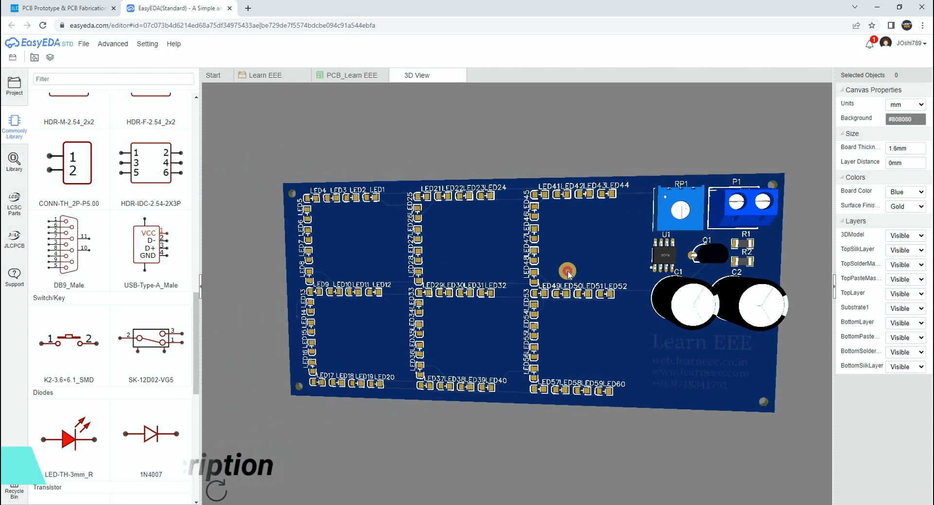
{"action": "left_click_drag", "start_coordinate": [618, 291], "coordinate": [450, 215]}
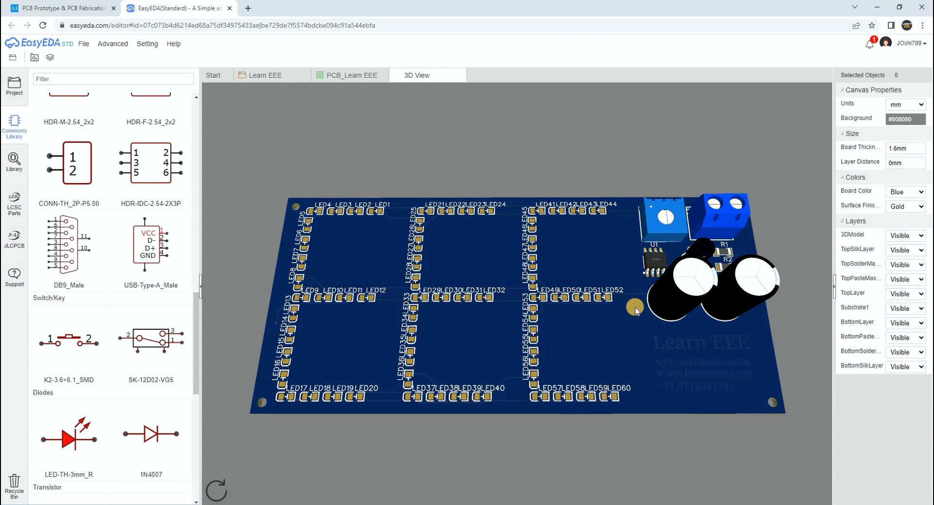
{"action": "left_click_drag", "start_coordinate": [599, 299], "coordinate": [511, 290]}
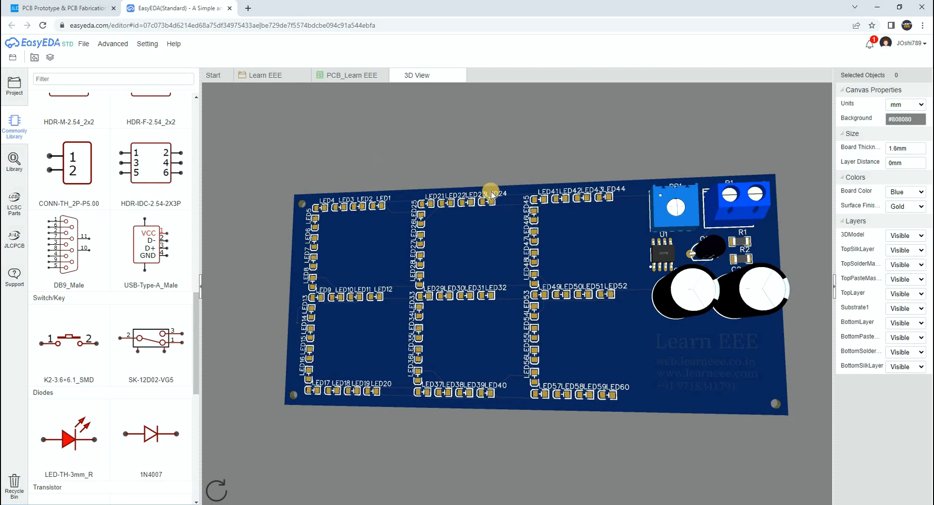
Step: Switch to the JLCPCB website and review the PCB, assembly and stencil price offers on its home page
{"action": "left_click", "coordinate": [77, 9]}
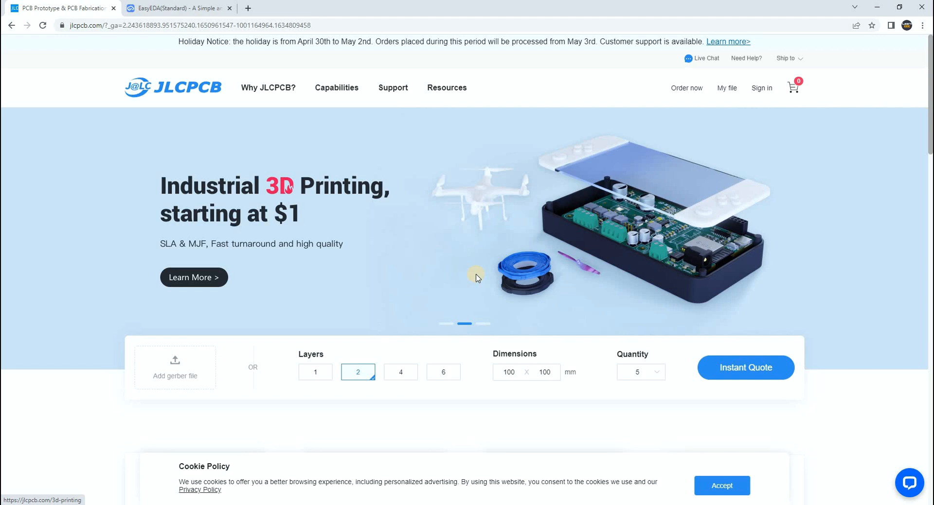
{"action": "scroll", "coordinate": [476, 278], "scroll_direction": "down", "scroll_amount": 9}
{"action": "scroll", "coordinate": [565, 257], "scroll_direction": "up", "scroll_amount": 3}
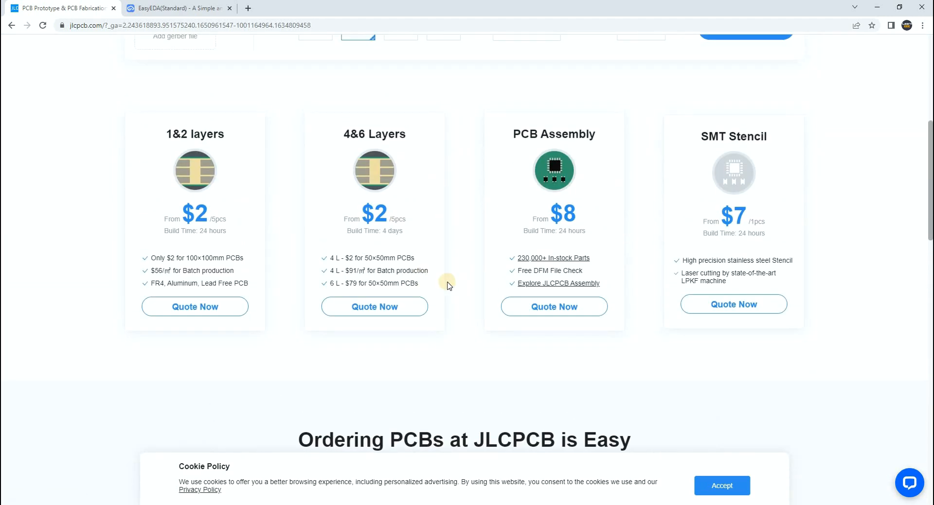
{"action": "scroll", "coordinate": [450, 285], "scroll_direction": "up", "scroll_amount": 7}
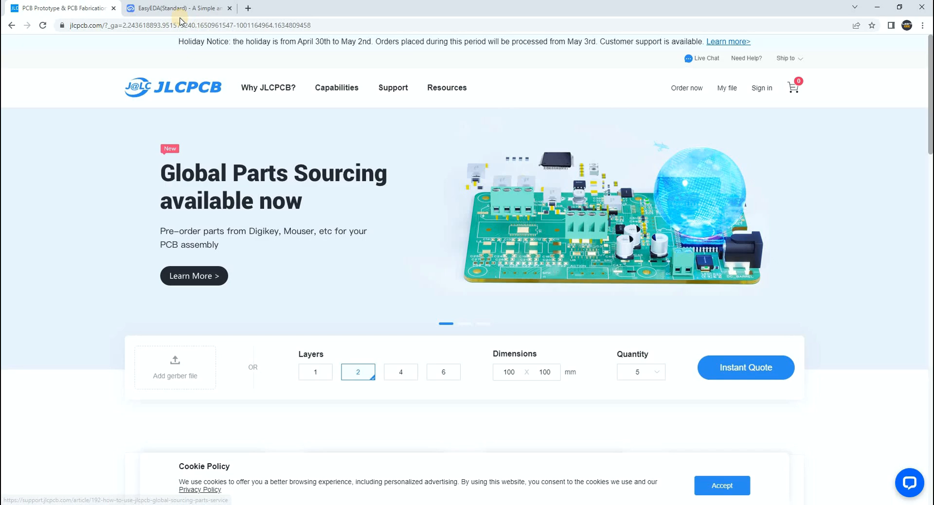
Step: Return to EasyEDA and examine the Learn EEE schematic, covering the LED columns and the NE555 timer circuit
{"action": "left_click", "coordinate": [171, 9]}
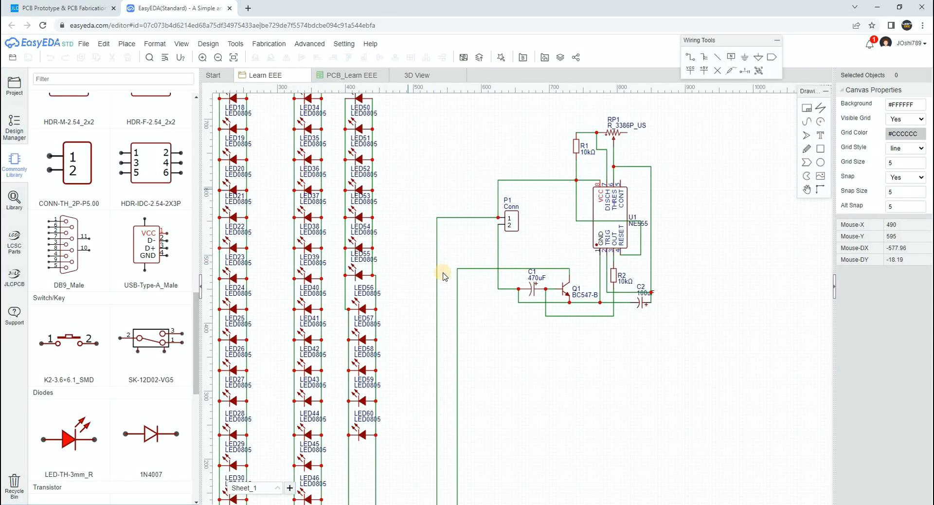
{"action": "right_click_drag", "start_coordinate": [491, 336], "coordinate": [517, 334]}
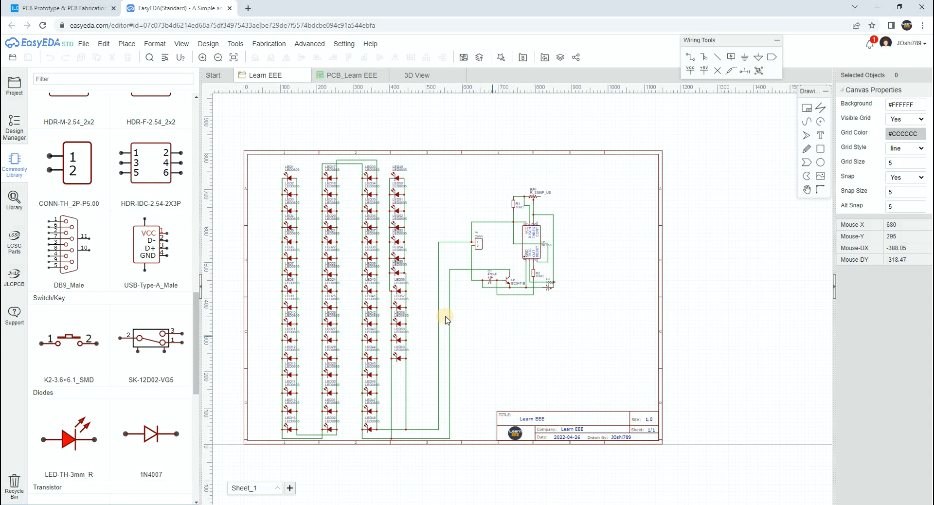
{"action": "scroll", "coordinate": [439, 315], "scroll_direction": "up", "scroll_amount": 1}
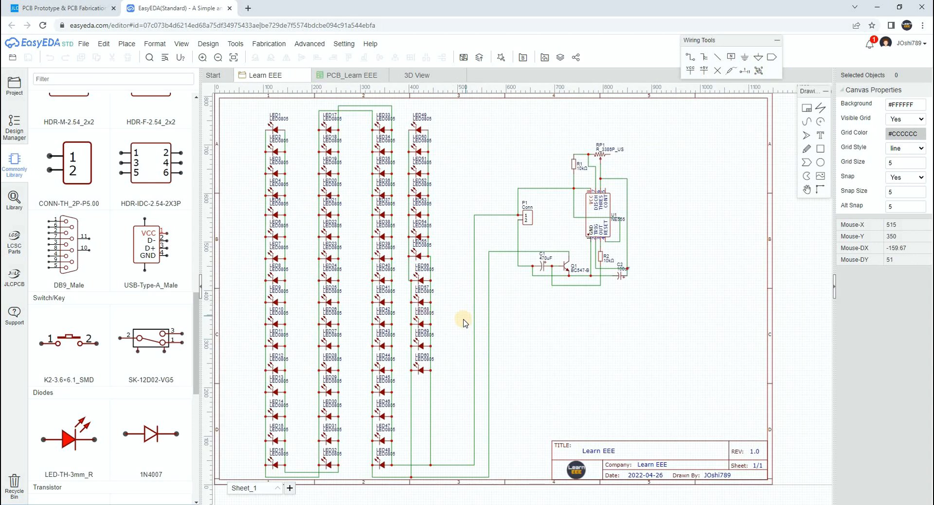
{"action": "scroll", "coordinate": [464, 320], "scroll_direction": "down", "scroll_amount": 1}
{"action": "scroll", "coordinate": [463, 320], "scroll_direction": "up", "scroll_amount": 1}
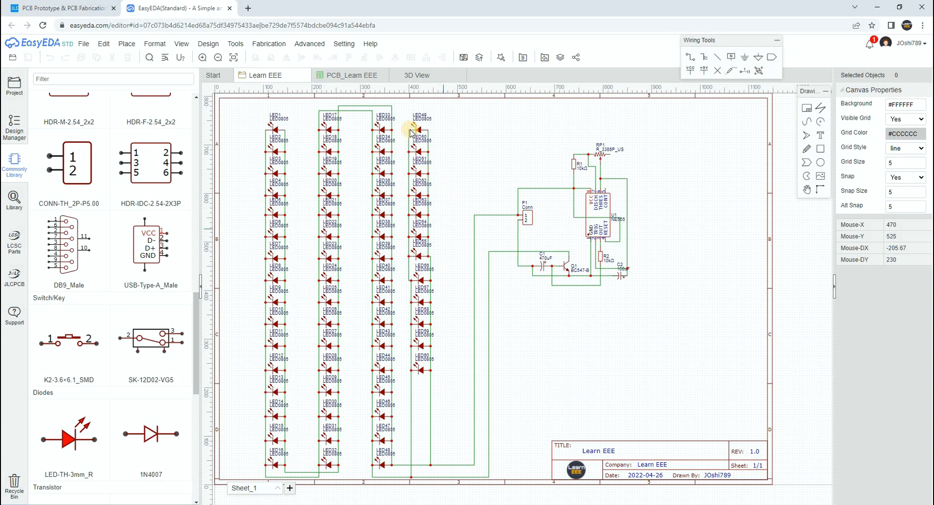
{"action": "scroll", "coordinate": [463, 181], "scroll_direction": "up", "scroll_amount": 5}
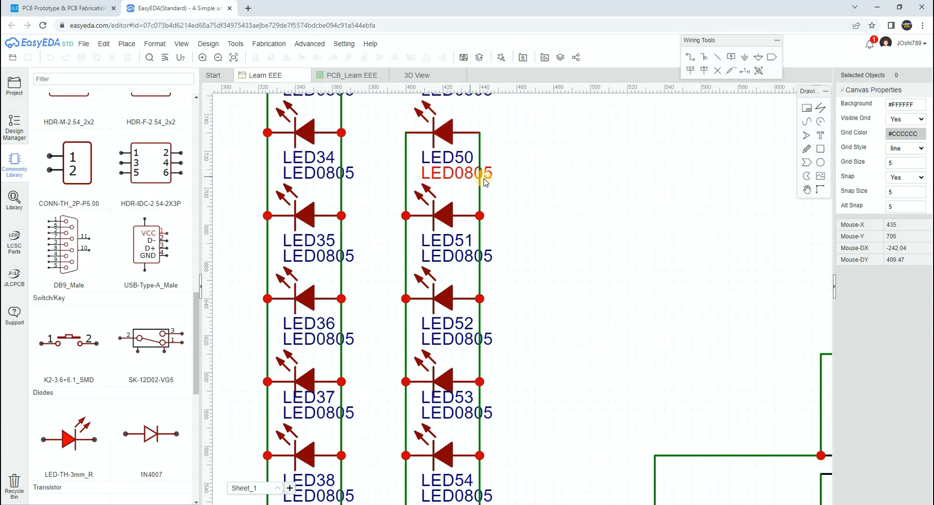
{"action": "scroll", "coordinate": [504, 203], "scroll_direction": "down", "scroll_amount": 4}
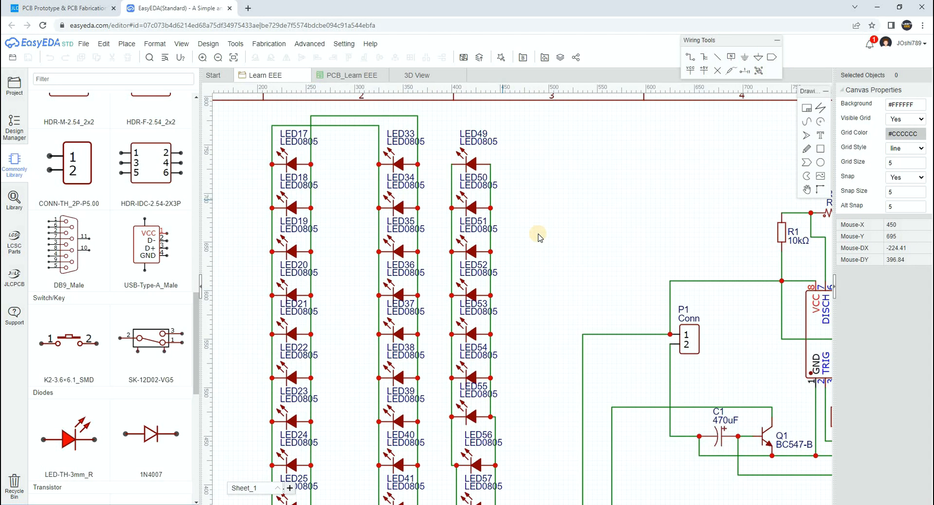
{"action": "right_click_drag", "start_coordinate": [543, 250], "coordinate": [504, 222]}
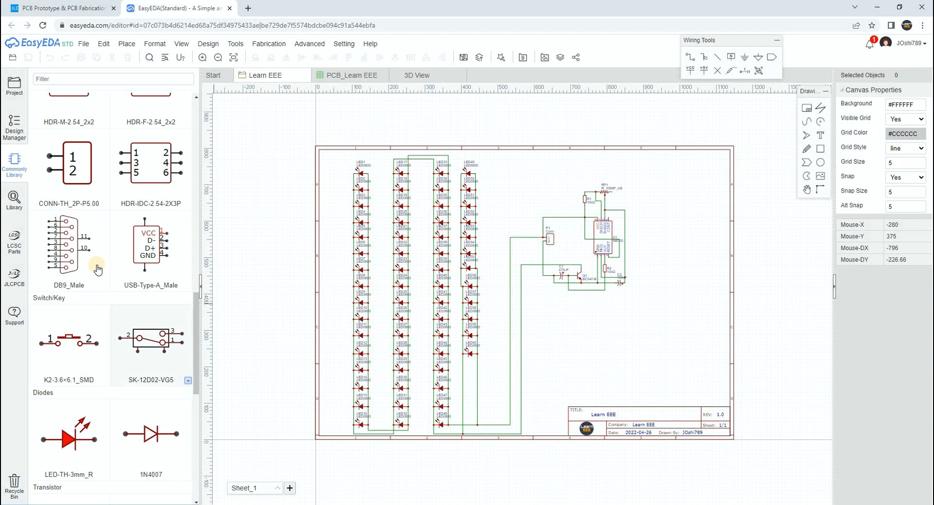
Step: Browse the commonly used parts from connectors and switches through diodes and transistors to regulators and displays
{"action": "scroll", "coordinate": [93, 267], "scroll_direction": "down", "scroll_amount": 4}
{"action": "scroll", "coordinate": [17, 177], "scroll_direction": "up", "scroll_amount": 3}
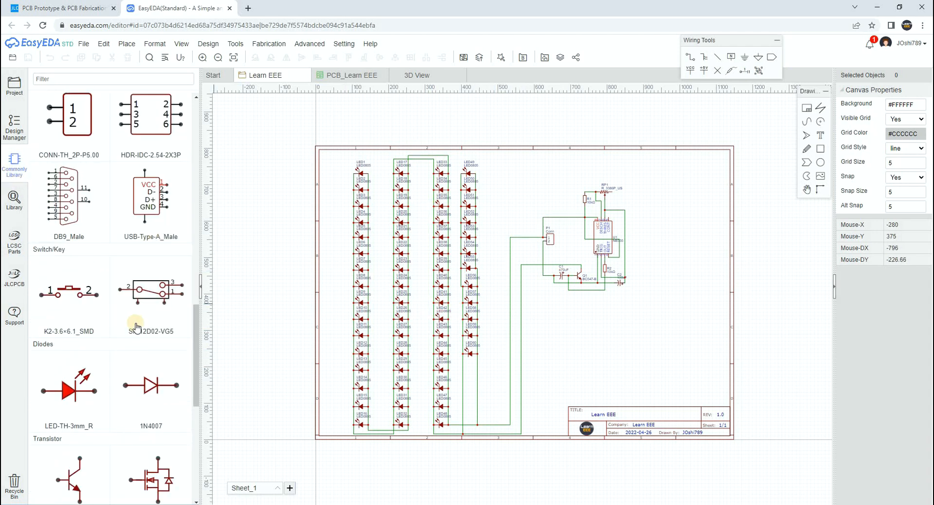
{"action": "scroll", "coordinate": [136, 325], "scroll_direction": "down", "scroll_amount": 4}
{"action": "scroll", "coordinate": [137, 321], "scroll_direction": "down", "scroll_amount": 2}
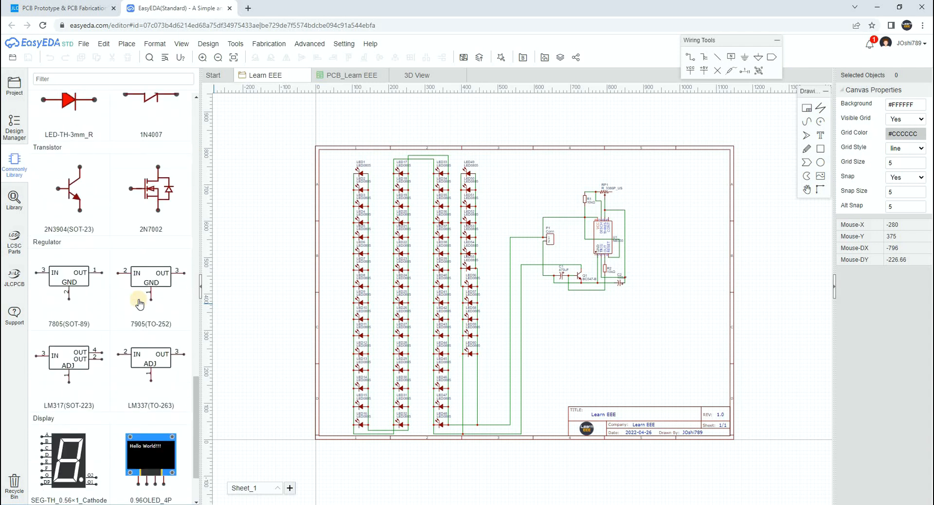
{"action": "scroll", "coordinate": [140, 301], "scroll_direction": "up", "scroll_amount": 4}
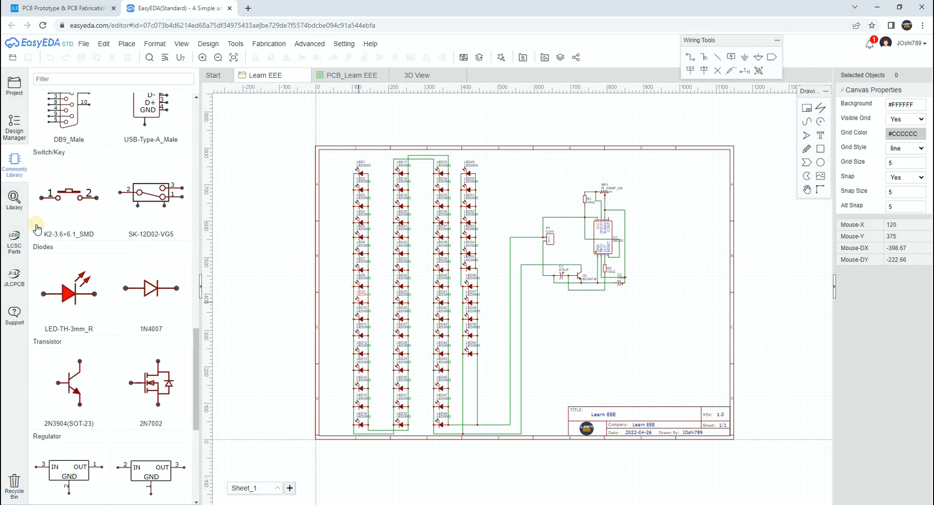
Step: Open the full component library and look through its LCSC symbol list
{"action": "left_click", "coordinate": [16, 211]}
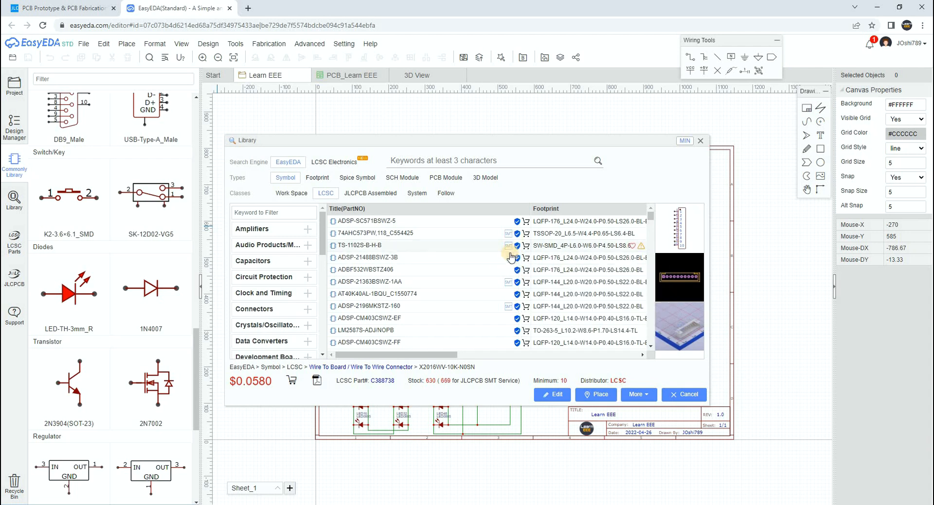
{"action": "mouse_move", "coordinate": [511, 257]}
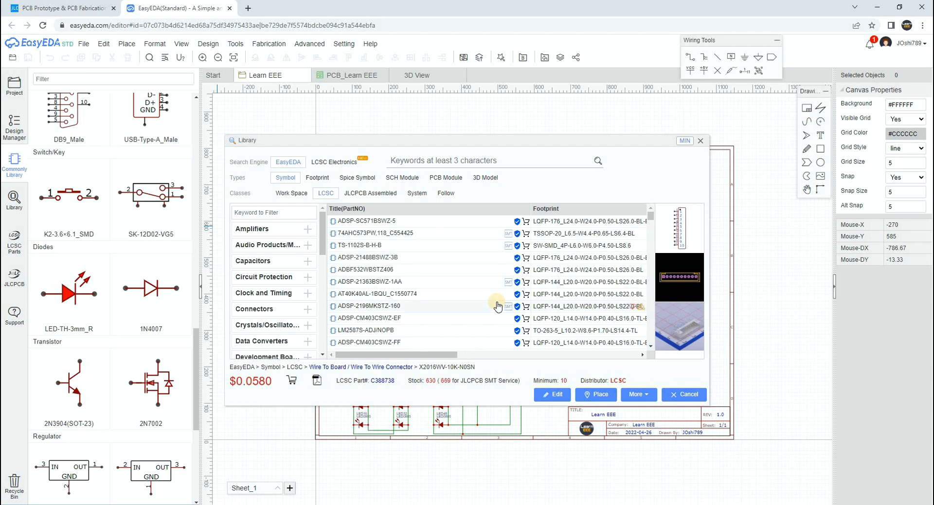
{"action": "scroll", "coordinate": [497, 305], "scroll_direction": "down", "scroll_amount": 2}
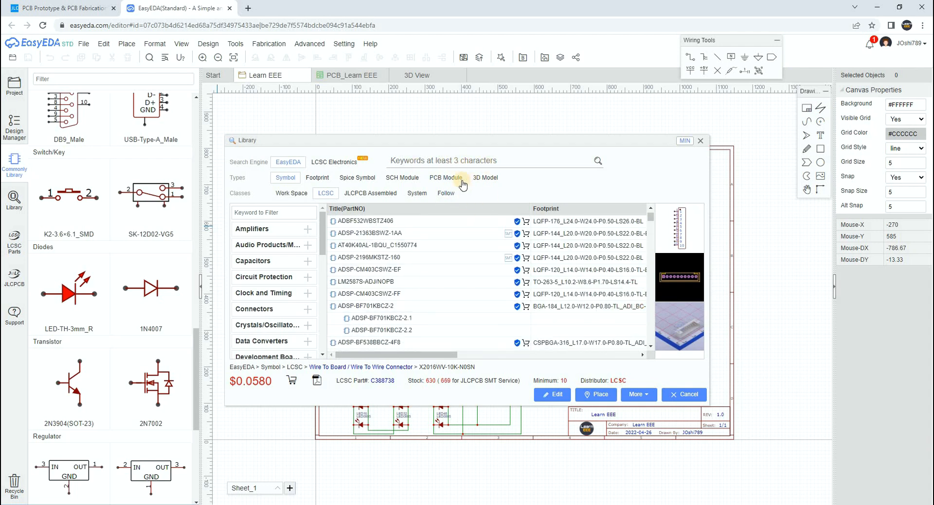
{"action": "scroll", "coordinate": [496, 284], "scroll_direction": "up", "scroll_amount": 2}
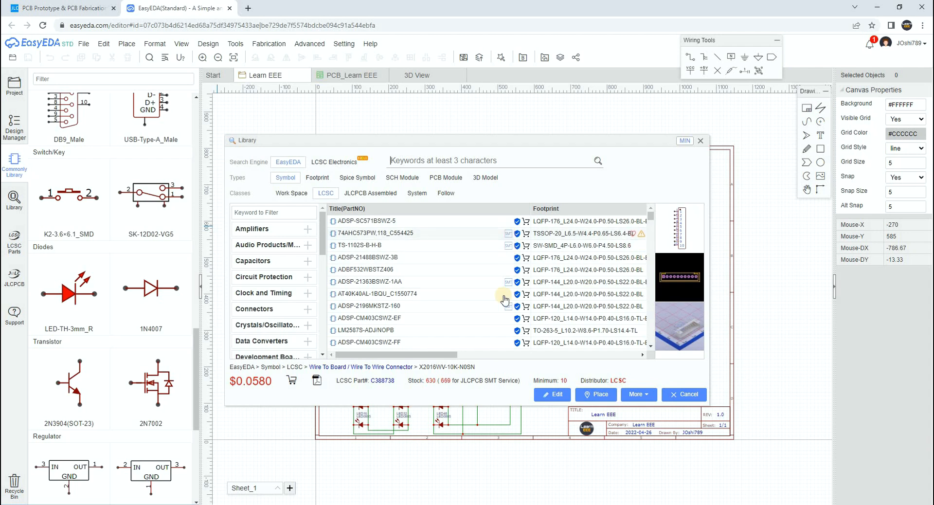
Step: Search the component library for "4007 diode" and look through the matching LCSC symbols
{"action": "left_click", "coordinate": [465, 162]}
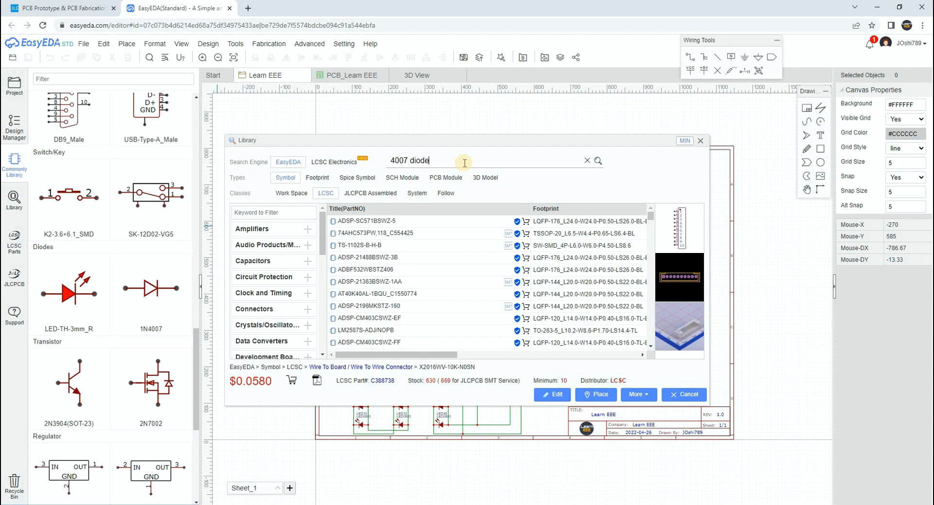
{"action": "key", "text": "Return"}
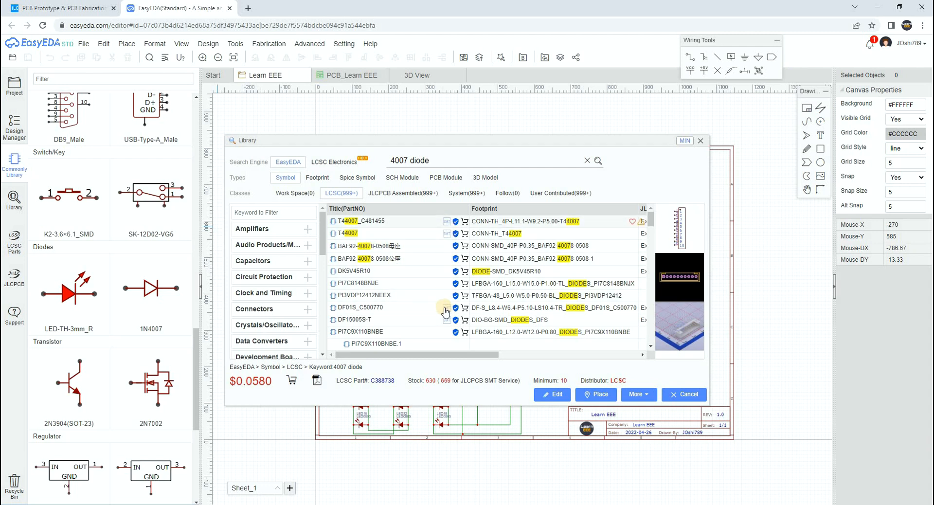
{"action": "scroll", "coordinate": [450, 223], "scroll_direction": "down", "scroll_amount": 5}
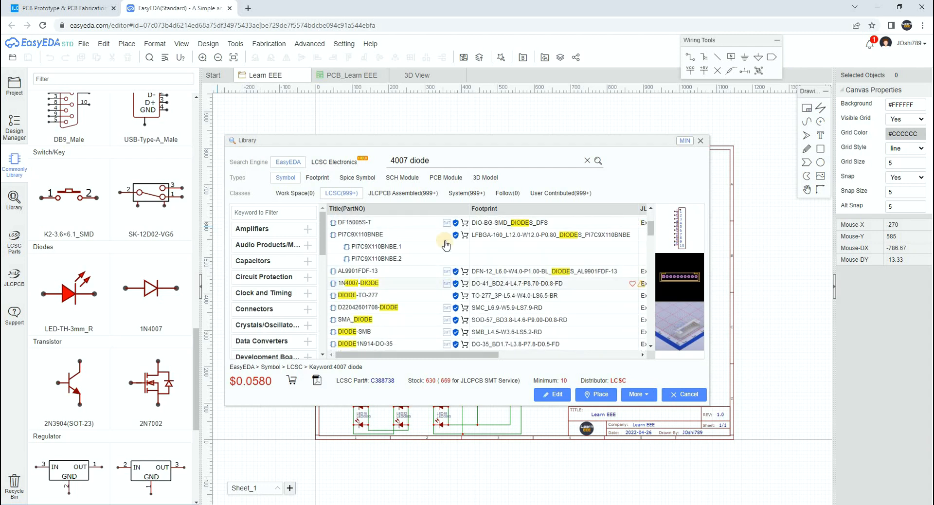
{"action": "scroll", "coordinate": [445, 295], "scroll_direction": "down", "scroll_amount": 3}
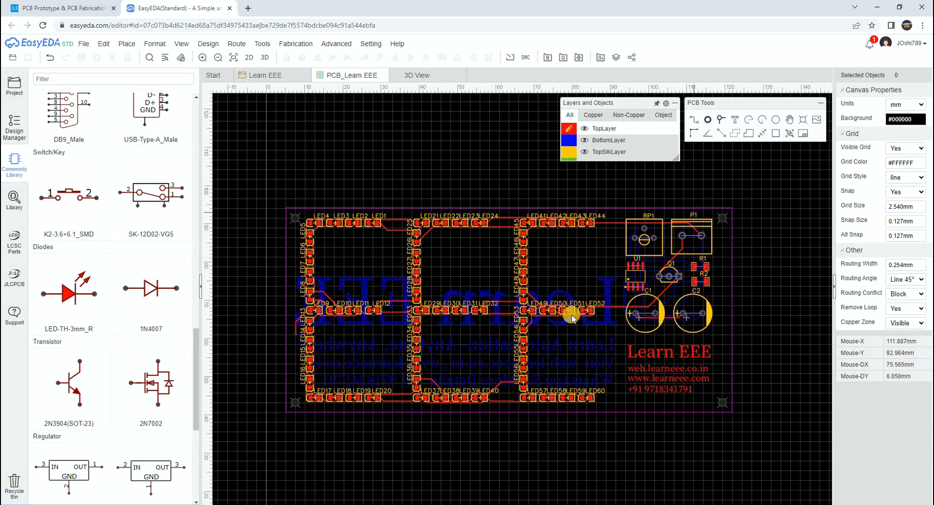
Step: Examine the whole PCB_Learn EEE board layout, including the LED segments, timer circuit and text
{"action": "scroll", "coordinate": [749, 335], "scroll_direction": "down", "scroll_amount": 1}
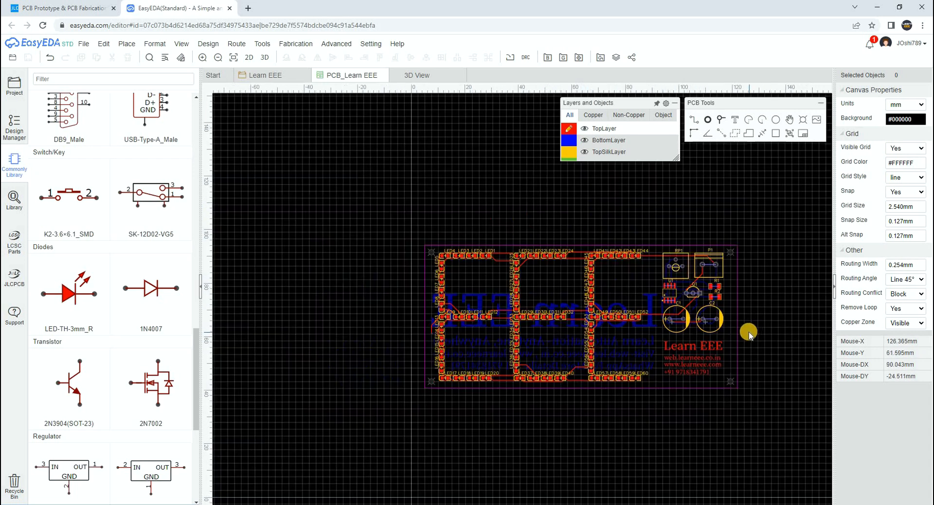
{"action": "scroll", "coordinate": [749, 335], "scroll_direction": "up", "scroll_amount": 1}
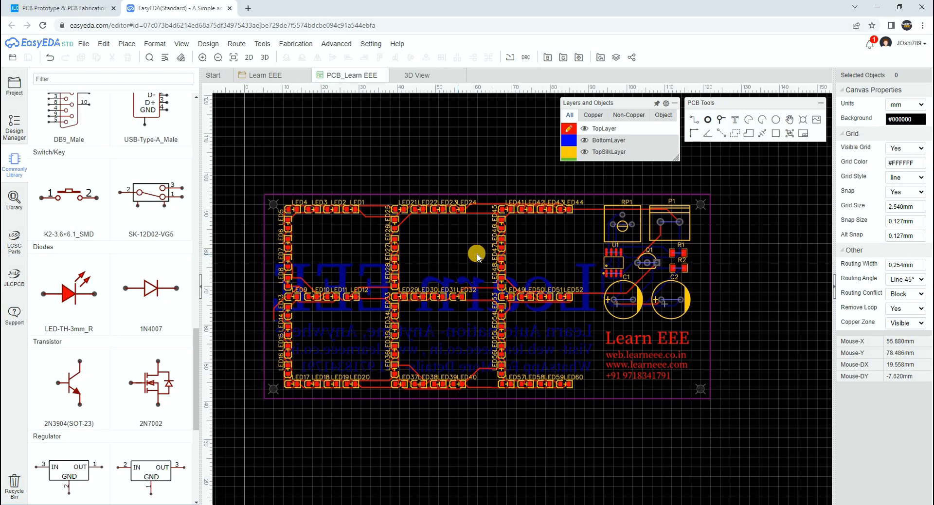
{"action": "right_click_drag", "start_coordinate": [458, 260], "coordinate": [478, 257]}
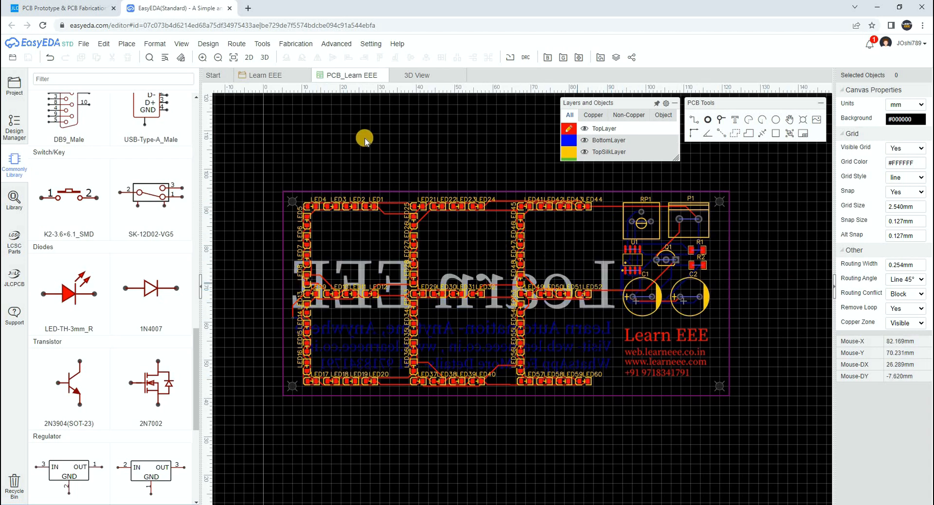
Step: Show the board in the 3D view and turn it over to inspect the bottom side
{"action": "left_click", "coordinate": [417, 75]}
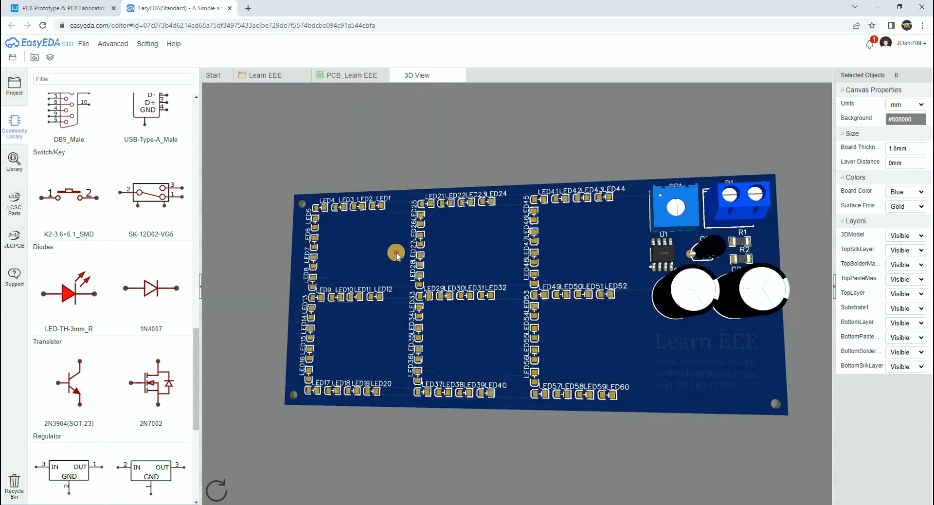
{"action": "left_click_drag", "start_coordinate": [431, 267], "coordinate": [490, 301]}
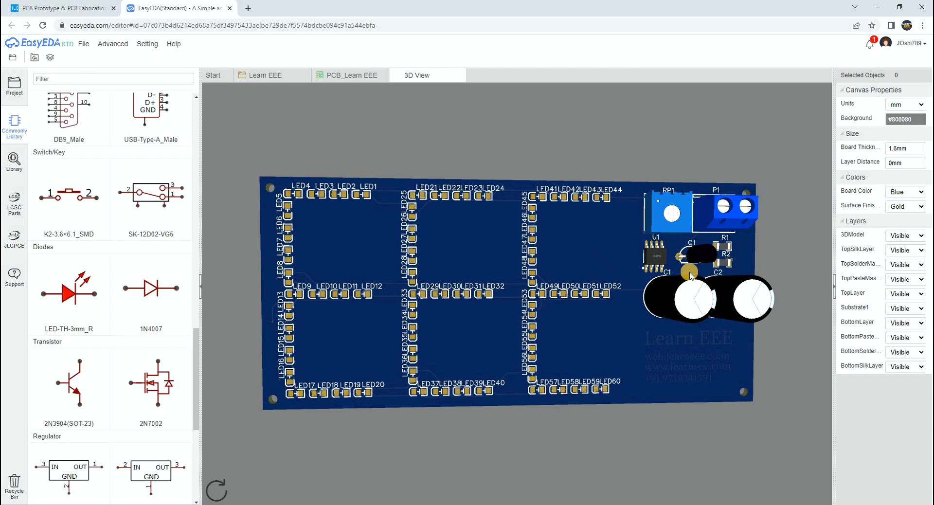
{"action": "left_click", "coordinate": [328, 274]}
{"action": "left_click_drag", "start_coordinate": [366, 281], "coordinate": [477, 355]}
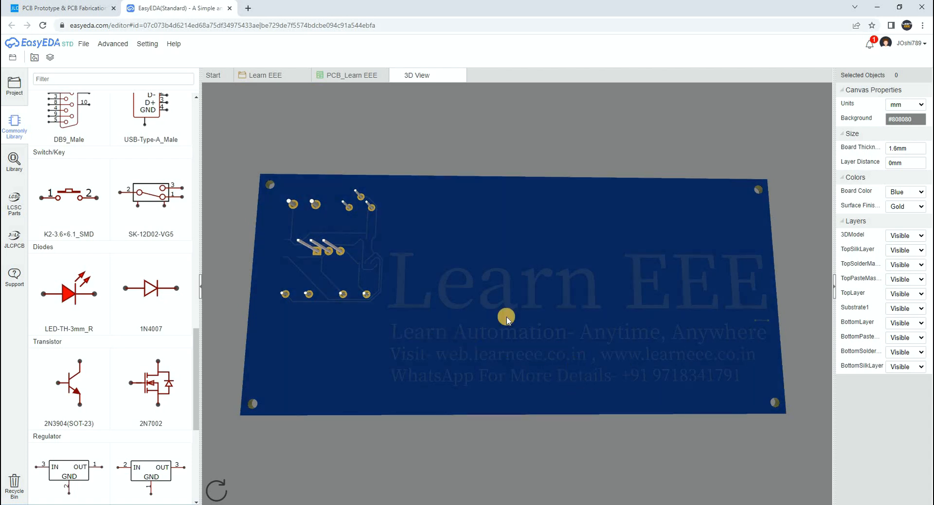
Step: Rotate the board in the 3D view to inspect its component side and its underside
{"action": "left_click_drag", "start_coordinate": [507, 287], "coordinate": [753, 372]}
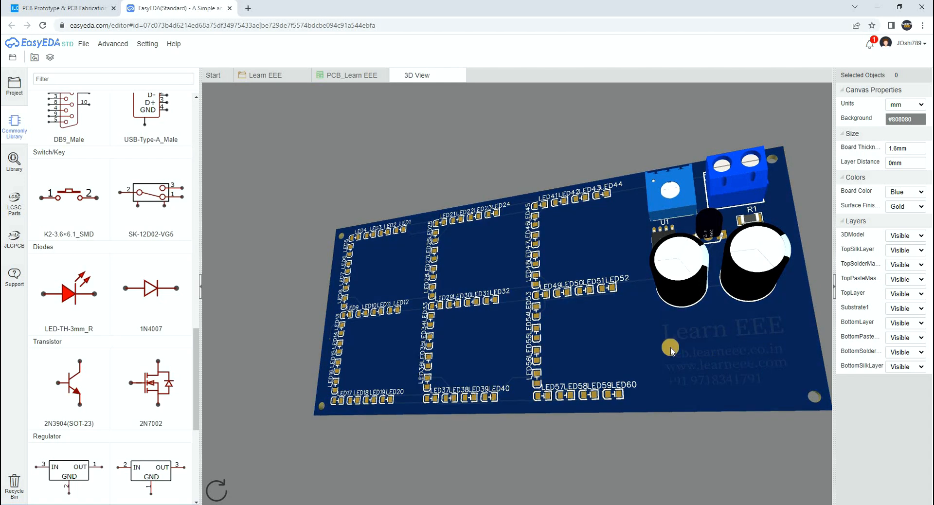
{"action": "left_click_drag", "start_coordinate": [644, 335], "coordinate": [720, 369]}
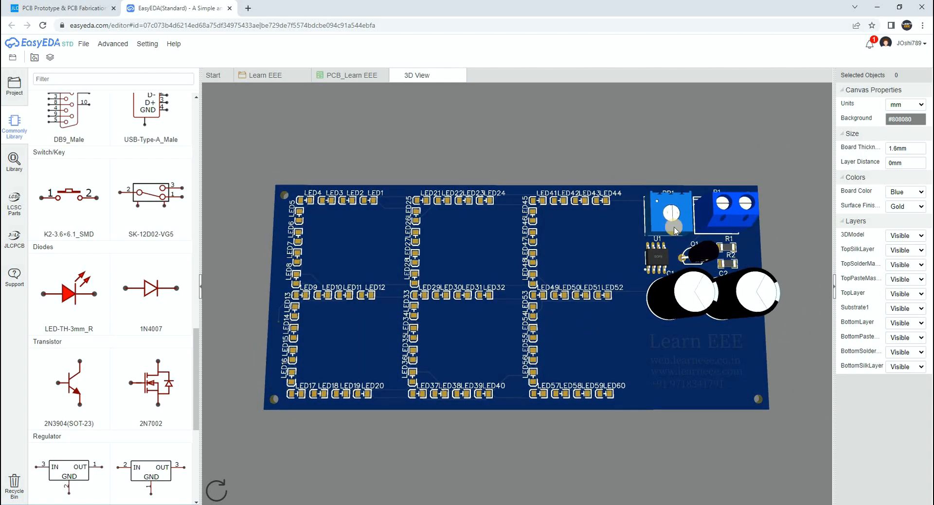
{"action": "left_click_drag", "start_coordinate": [574, 294], "coordinate": [368, 300]}
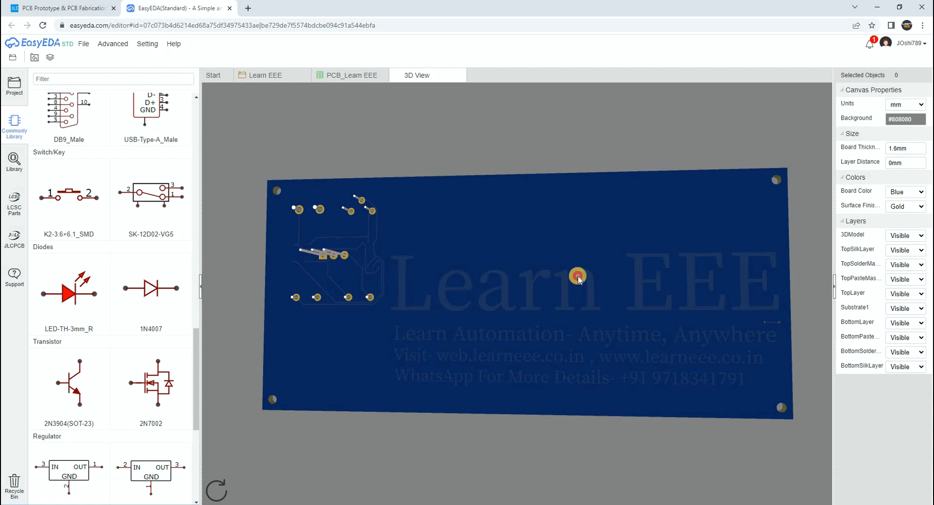
{"action": "left_click_drag", "start_coordinate": [461, 275], "coordinate": [643, 262]}
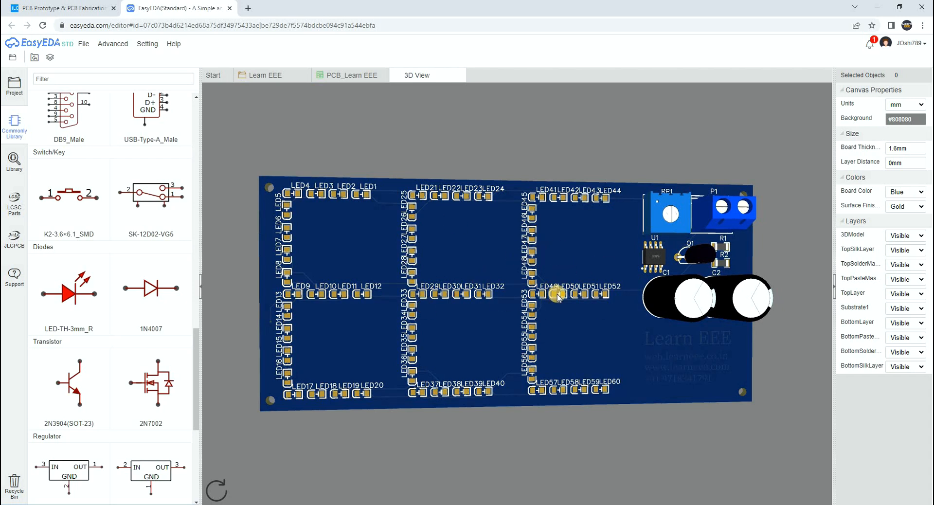
{"action": "left_click_drag", "start_coordinate": [531, 292], "coordinate": [540, 291]}
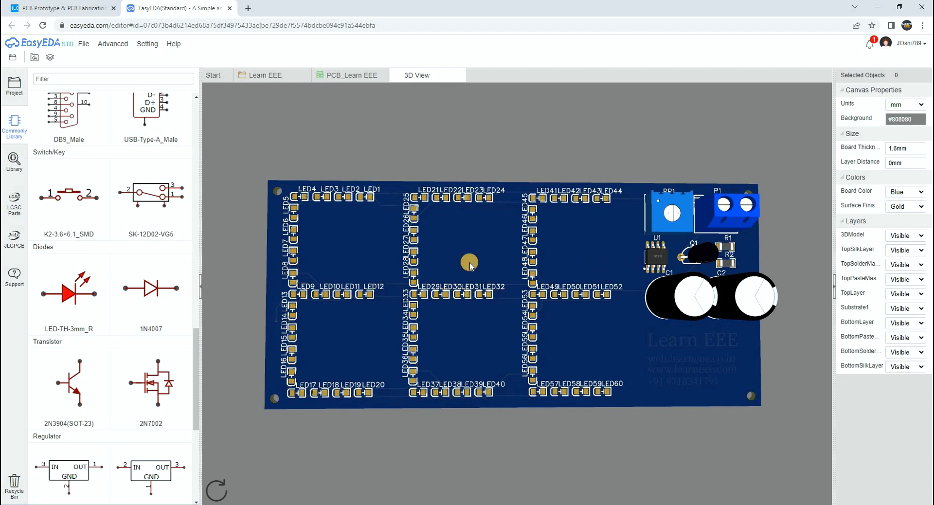
Step: Move capacitor C2 to BottomLayer in the PCB layout, close the outdated 3D view and save the PCB
{"action": "left_click", "coordinate": [344, 80]}
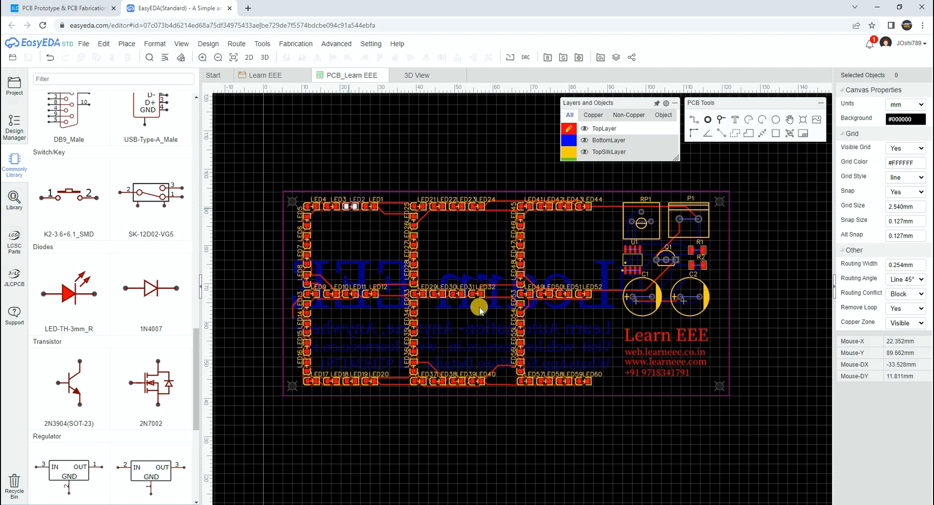
{"action": "left_click", "coordinate": [702, 303]}
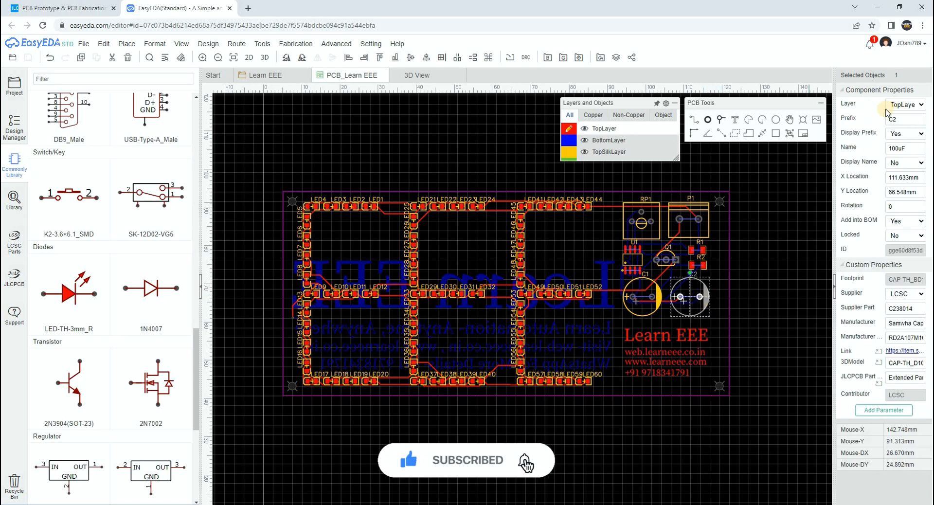
{"action": "left_click", "coordinate": [908, 104]}
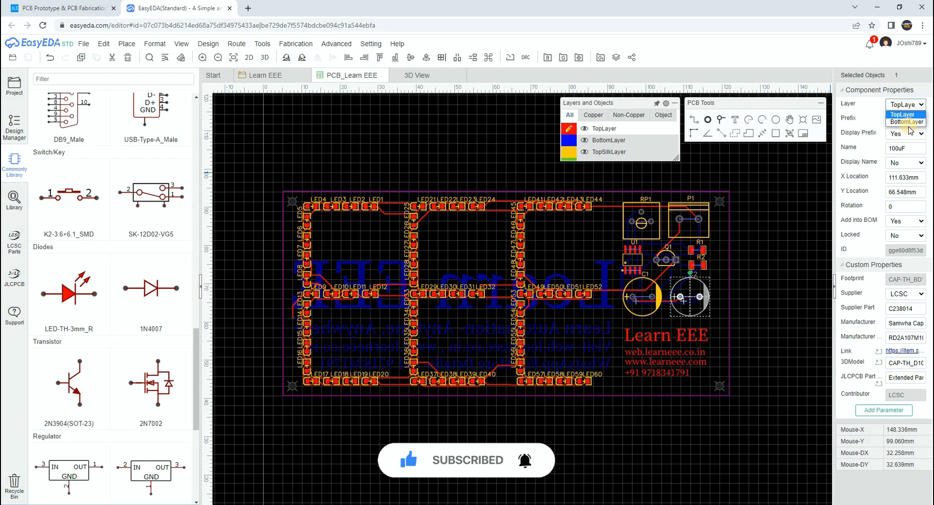
{"action": "left_click", "coordinate": [909, 121]}
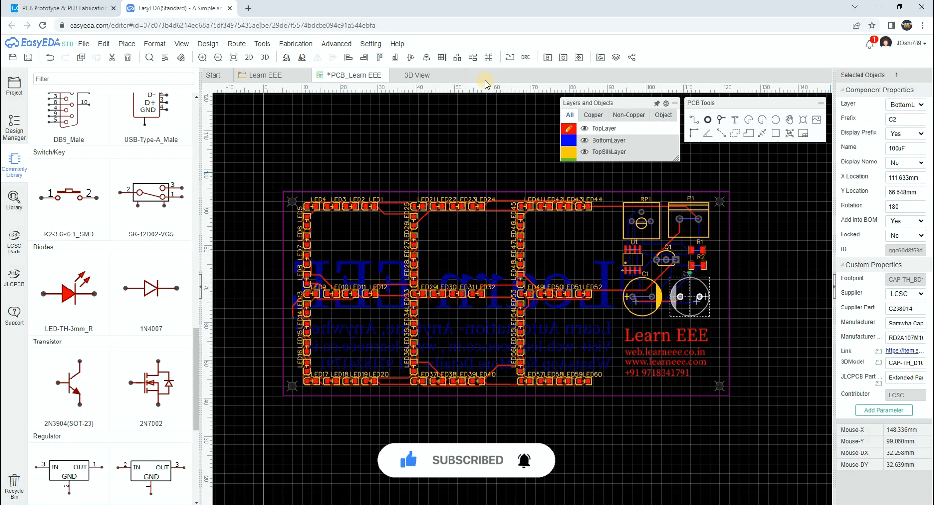
{"action": "left_click", "coordinate": [461, 79]}
{"action": "left_click", "coordinate": [349, 82]}
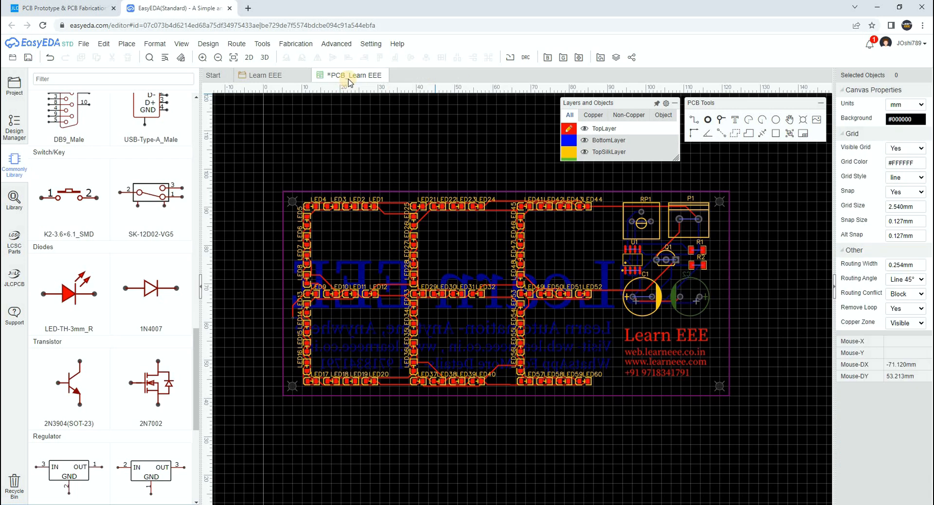
{"action": "left_click", "coordinate": [28, 59]}
Step: Generate a new 3D view and rotate the board to check C2's placement from both sides
{"action": "left_click", "coordinate": [270, 62]}
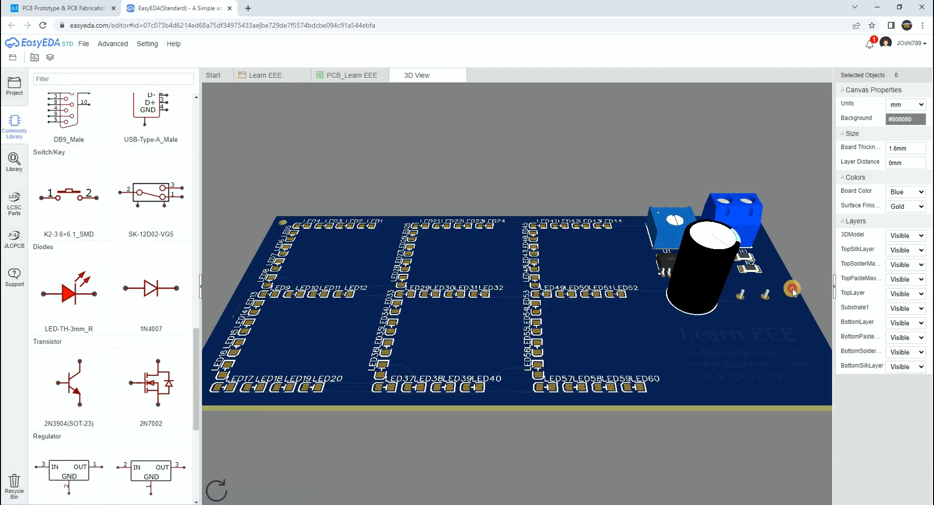
{"action": "left_click_drag", "start_coordinate": [792, 288], "coordinate": [744, 310]}
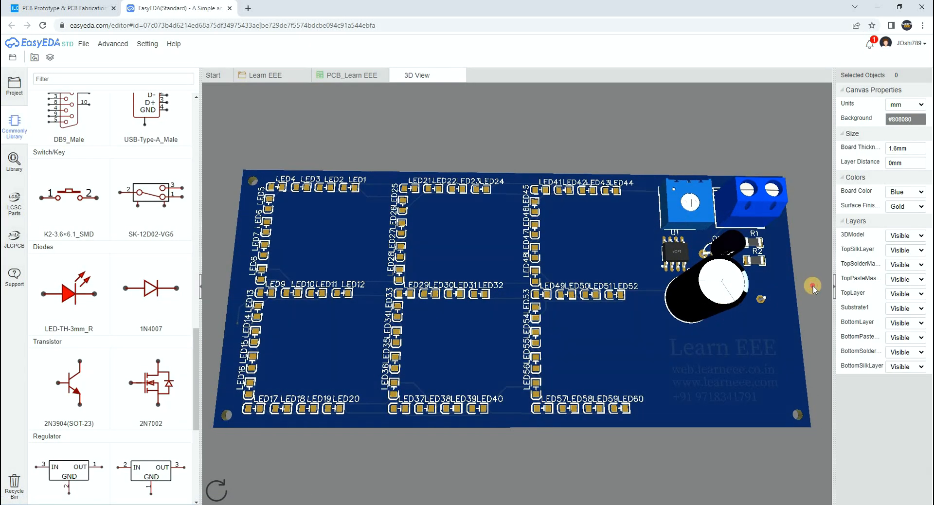
{"action": "left_click_drag", "start_coordinate": [813, 287], "coordinate": [395, 291]}
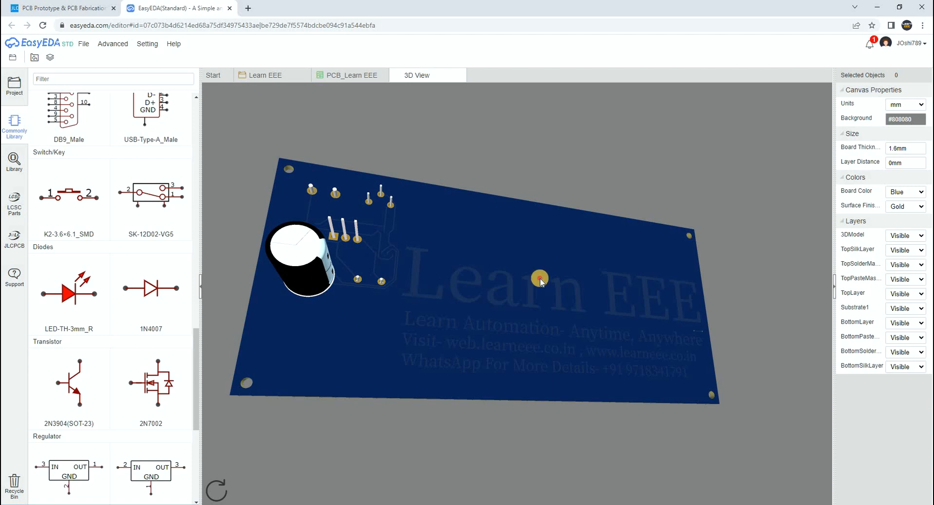
{"action": "left_click_drag", "start_coordinate": [540, 278], "coordinate": [727, 274]}
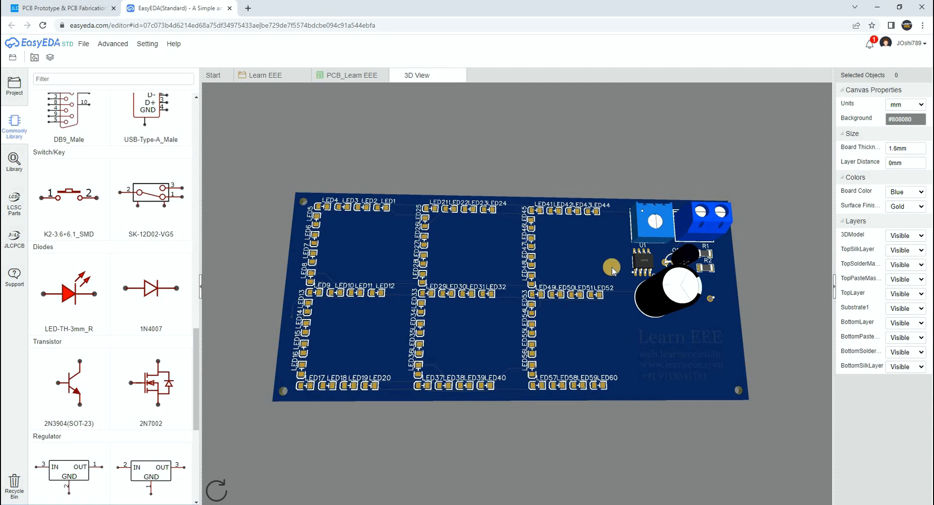
{"action": "left_click_drag", "start_coordinate": [394, 273], "coordinate": [412, 325]}
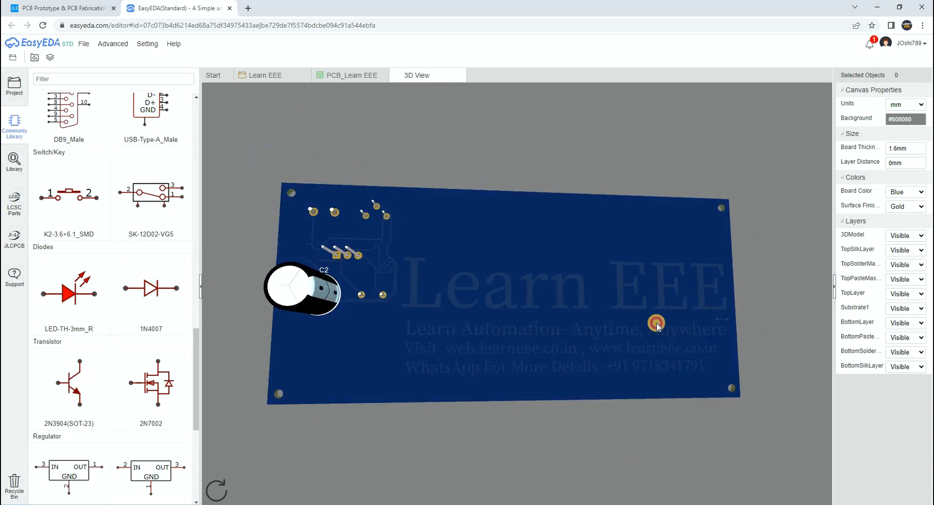
{"action": "left_click_drag", "start_coordinate": [595, 323], "coordinate": [643, 312]}
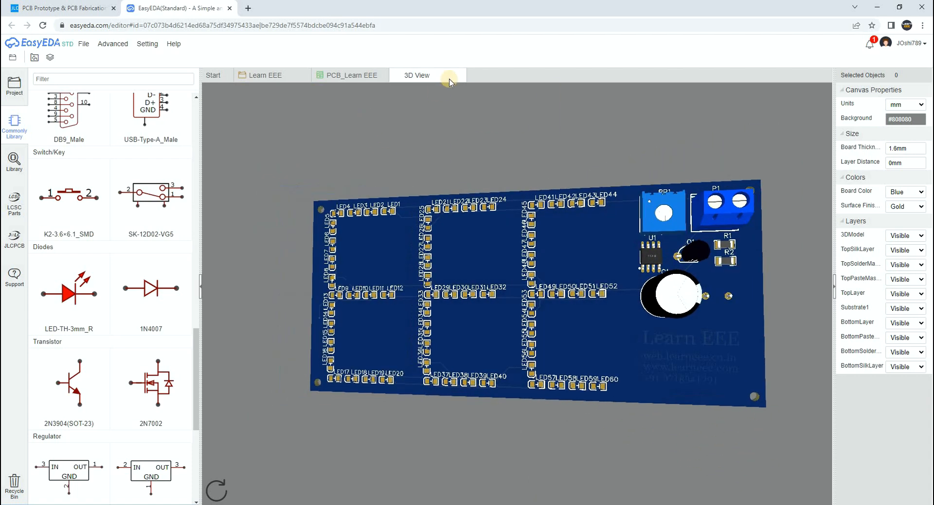
Step: Set the layer of capacitor C2 back to TopLayer in the PCB layout
{"action": "left_click", "coordinate": [355, 75]}
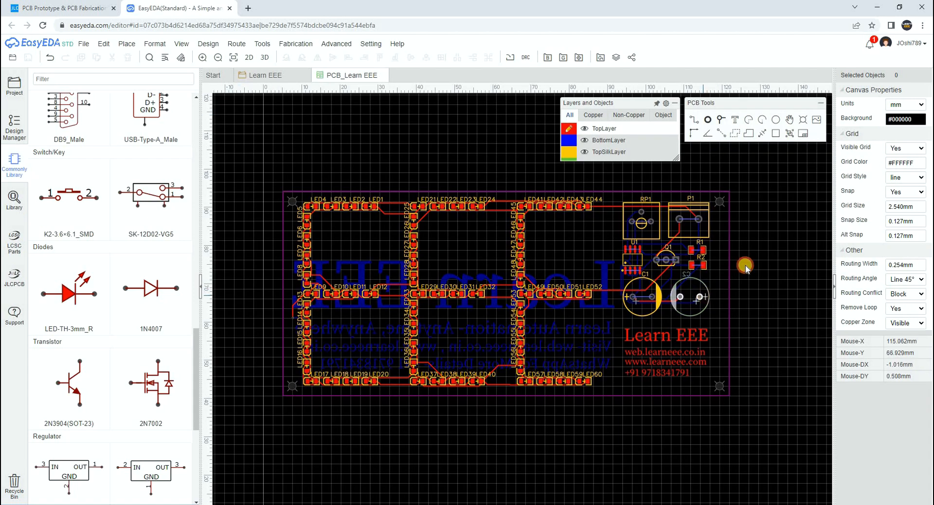
{"action": "left_click", "coordinate": [705, 297]}
{"action": "left_click", "coordinate": [905, 104]}
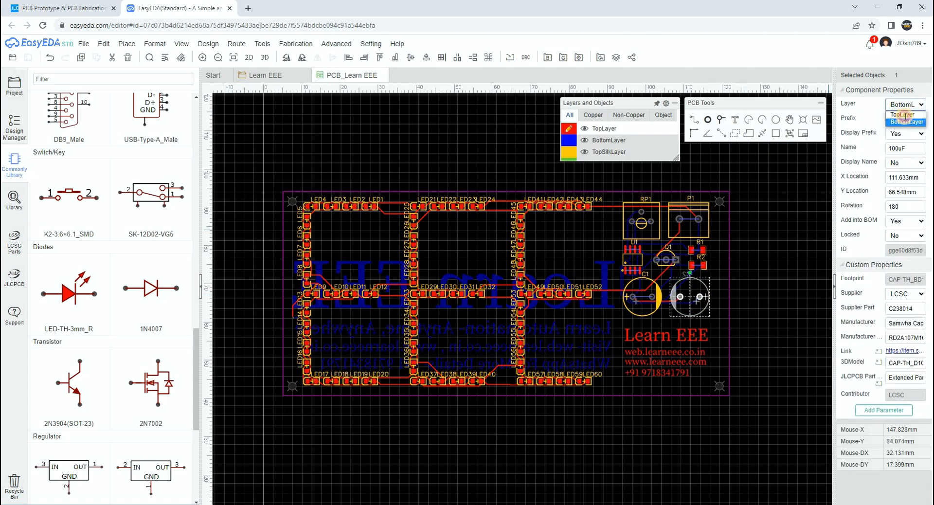
{"action": "left_click", "coordinate": [901, 113]}
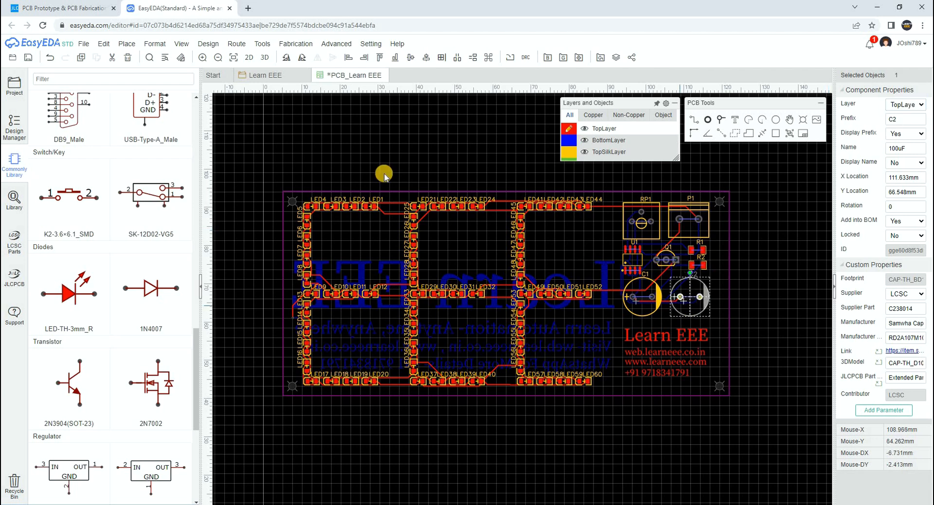
Step: Check both capacitors on the component side in the 3D view, and save the PCB
{"action": "left_click", "coordinate": [264, 58]}
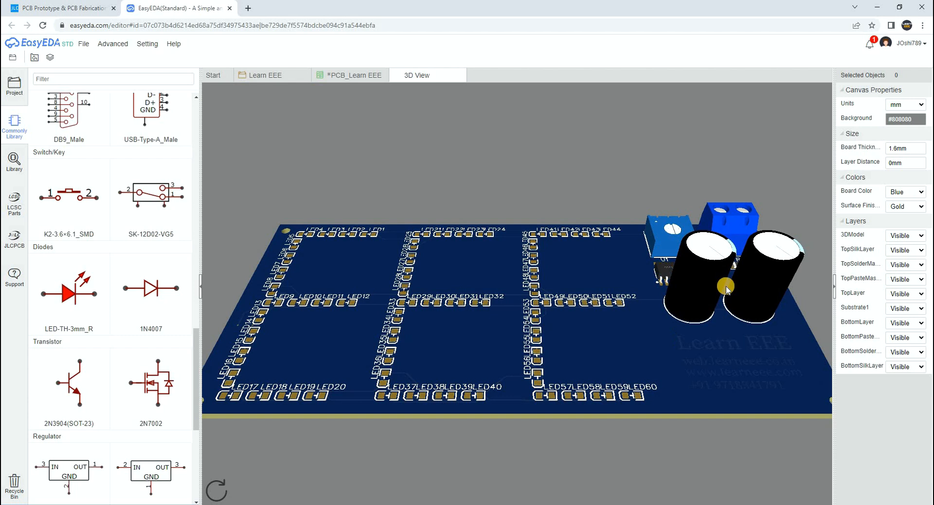
{"action": "left_click_drag", "start_coordinate": [724, 285], "coordinate": [643, 269]}
{"action": "scroll", "coordinate": [642, 269], "scroll_direction": "down", "scroll_amount": 4}
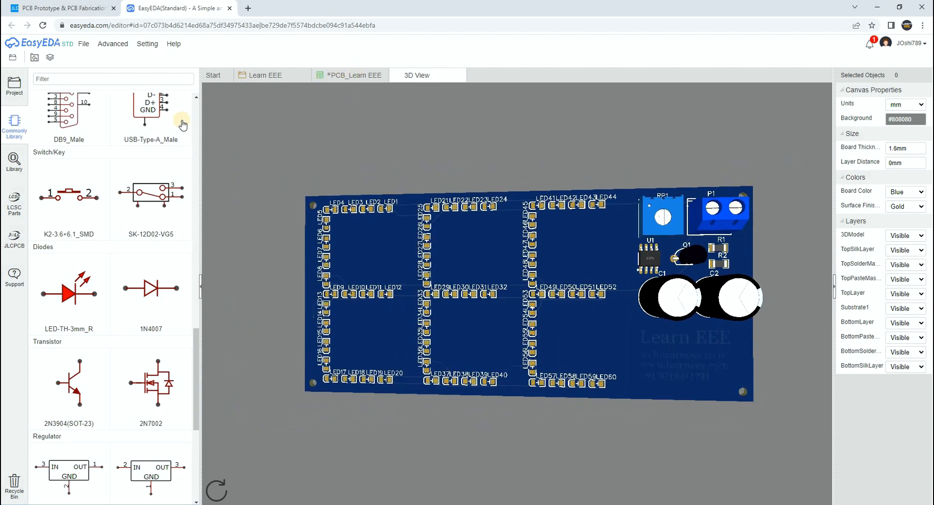
{"action": "left_click", "coordinate": [351, 75]}
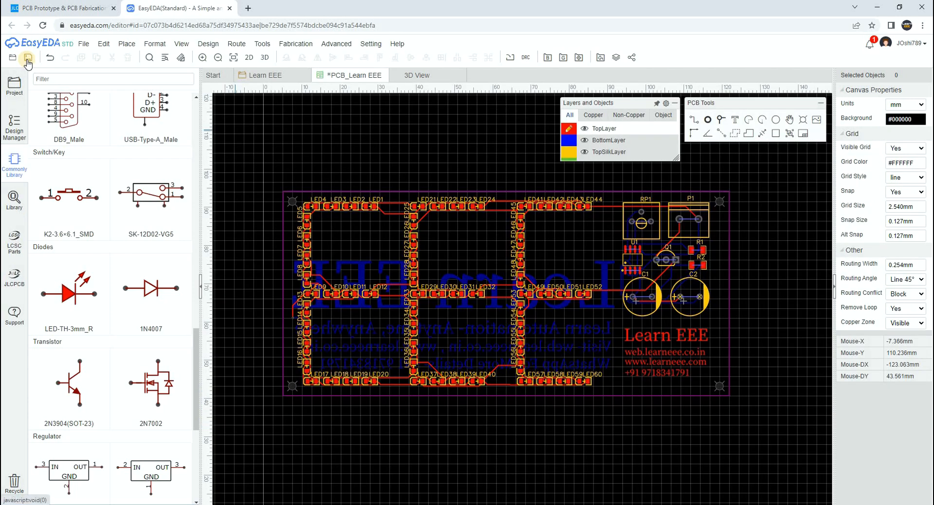
{"action": "left_click", "coordinate": [27, 58]}
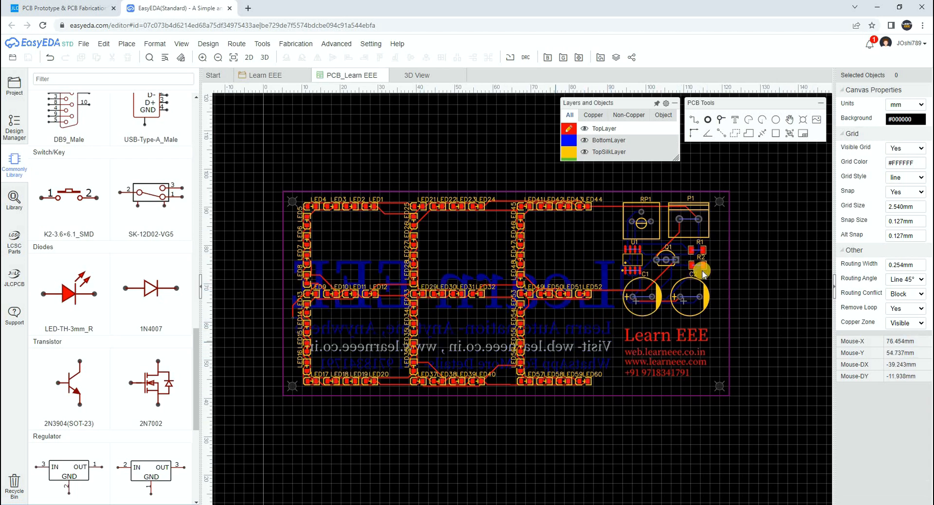
Step: Turn the board over in the 3D view to inspect its underside, and return to the PCB layout
{"action": "left_click", "coordinate": [424, 77]}
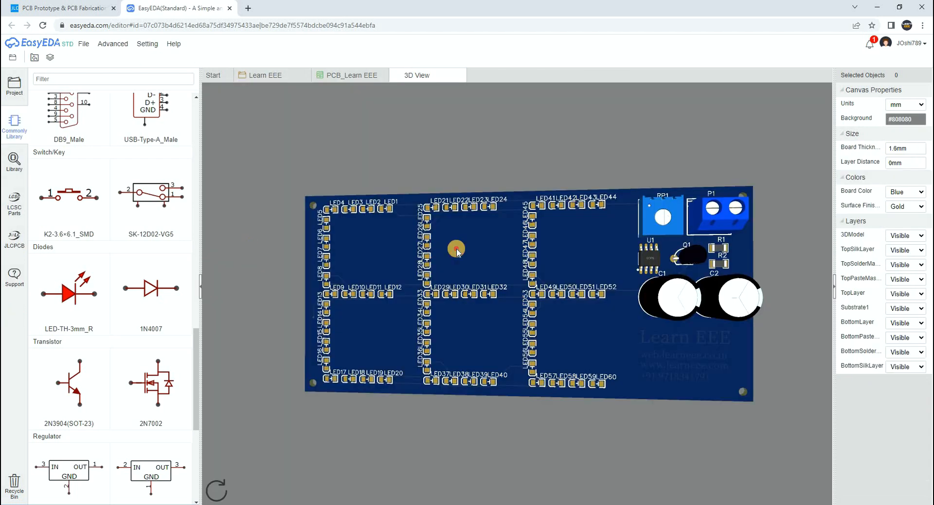
{"action": "left_click_drag", "start_coordinate": [456, 248], "coordinate": [374, 275]}
{"action": "left_click_drag", "start_coordinate": [510, 308], "coordinate": [261, 59]}
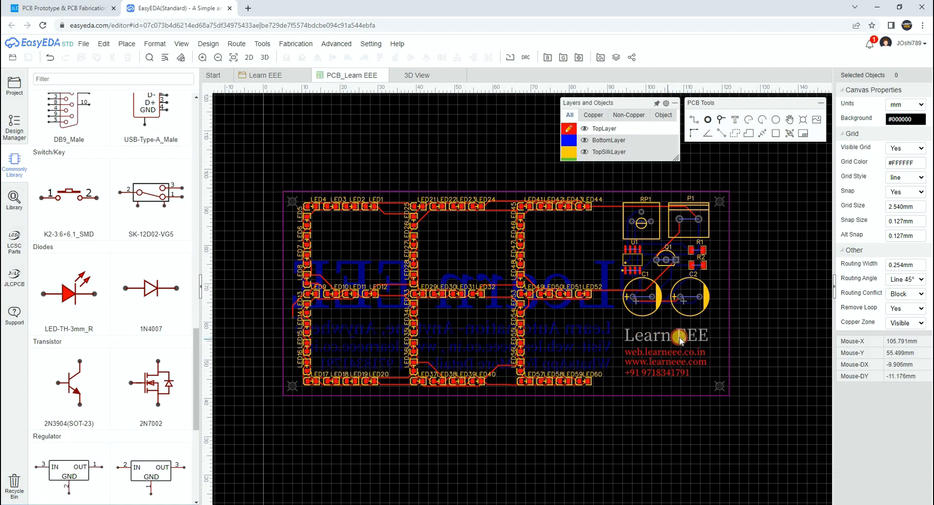
Step: Look at the layer options for the red "Learn EEE" text without changing its layer
{"action": "left_click", "coordinate": [668, 336]}
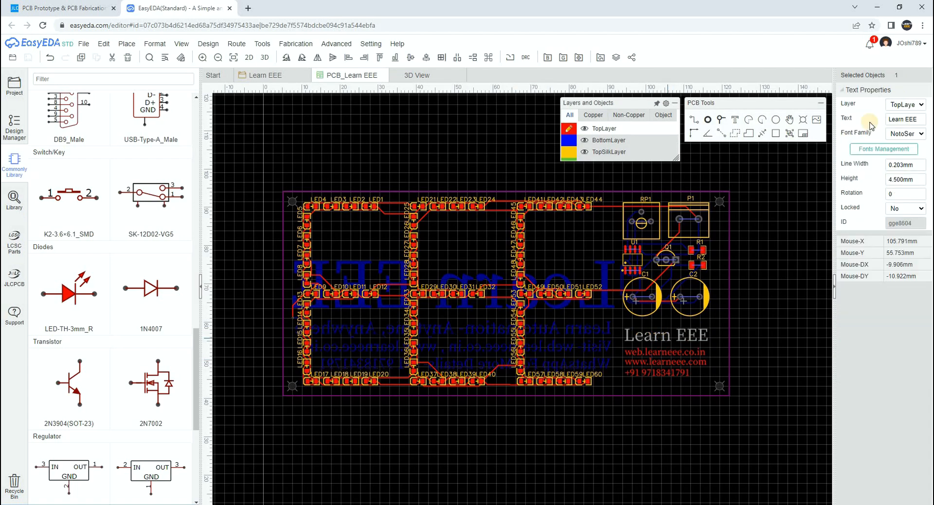
{"action": "left_click", "coordinate": [905, 104]}
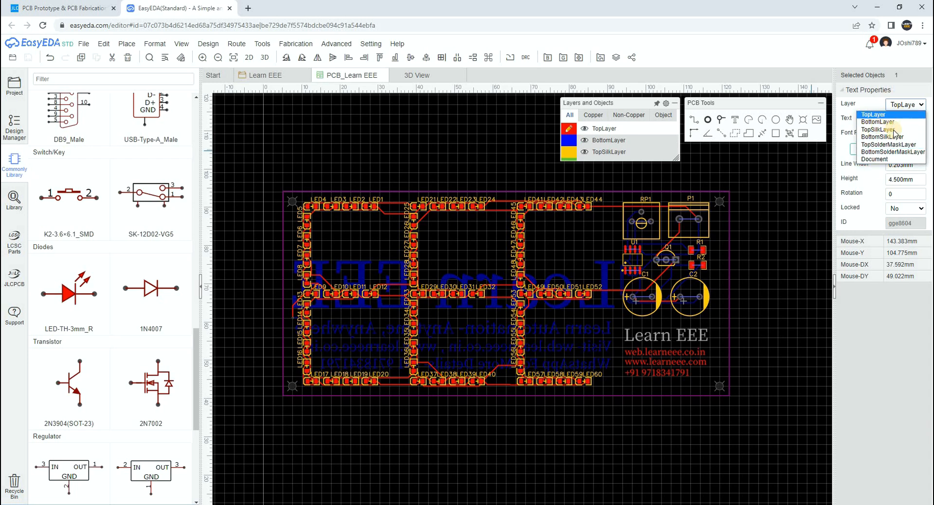
{"action": "left_click", "coordinate": [813, 186]}
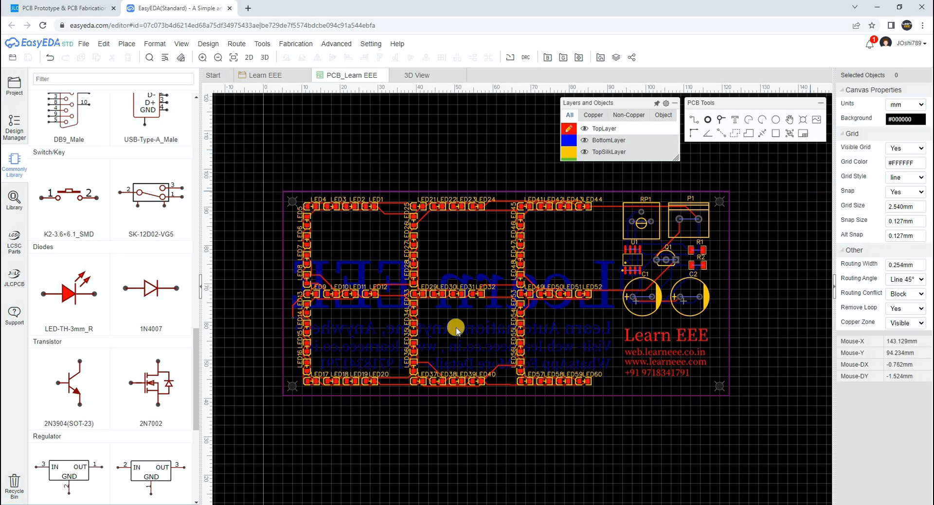
Step: Examine the solder pins and printed text on the board's bottom side in the 3D view
{"action": "left_click", "coordinate": [418, 76]}
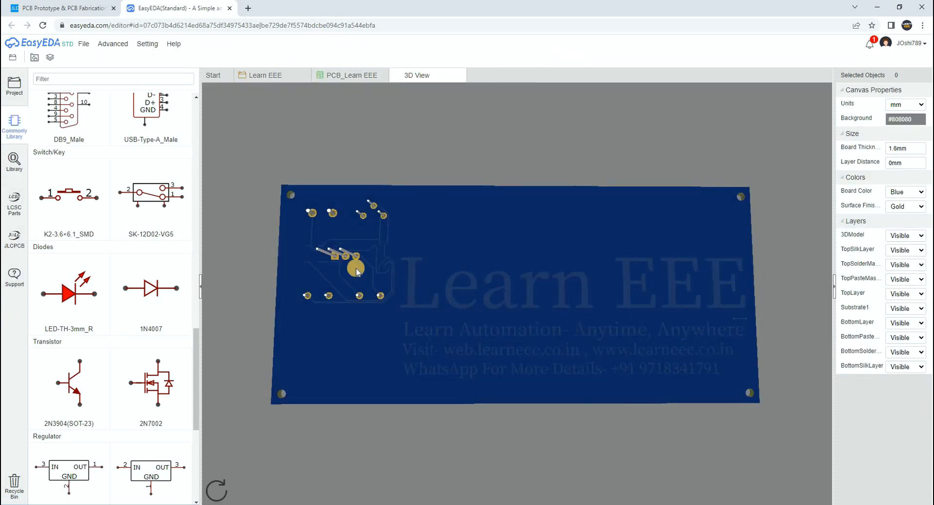
{"action": "left_click_drag", "start_coordinate": [620, 266], "coordinate": [582, 307]}
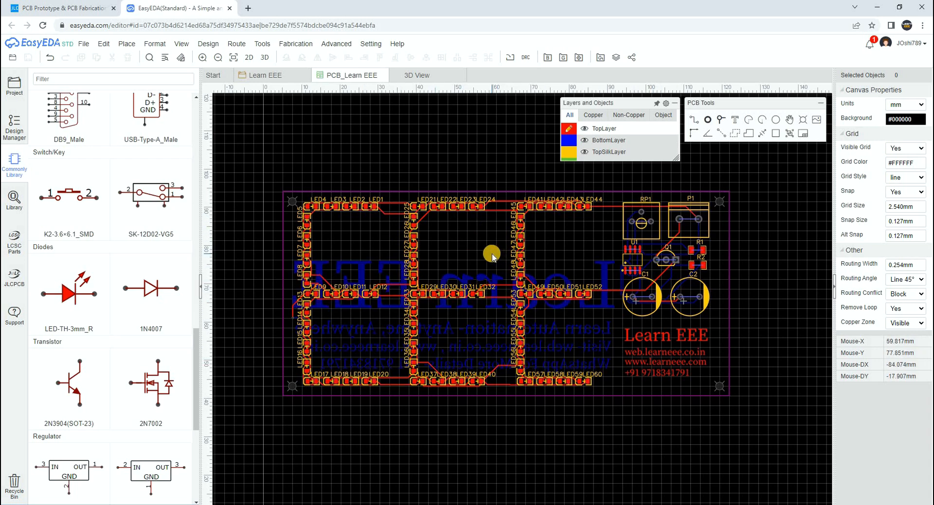
Step: Review the PCB's bill of materials and its export properties, and export the BOM as a CSV file with all the listed properties included
{"action": "left_click", "coordinate": [547, 59]}
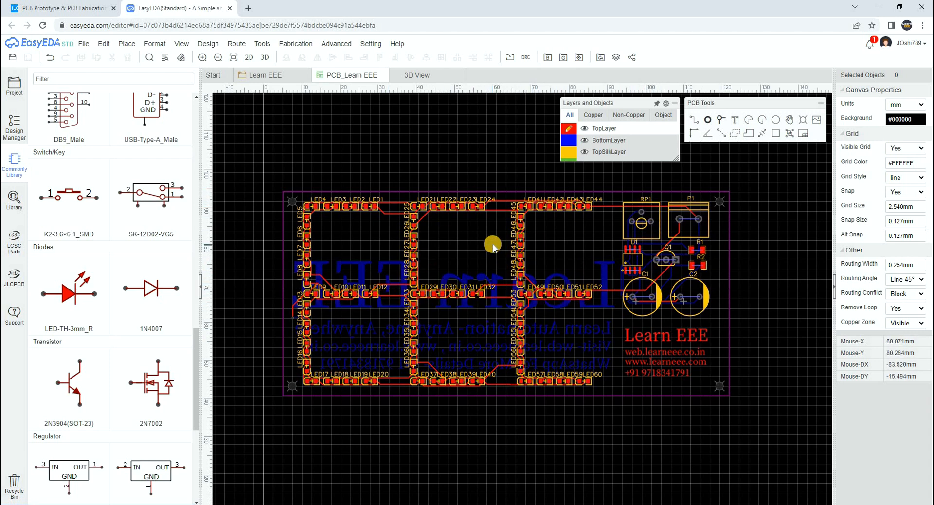
{"action": "left_click", "coordinate": [548, 58]}
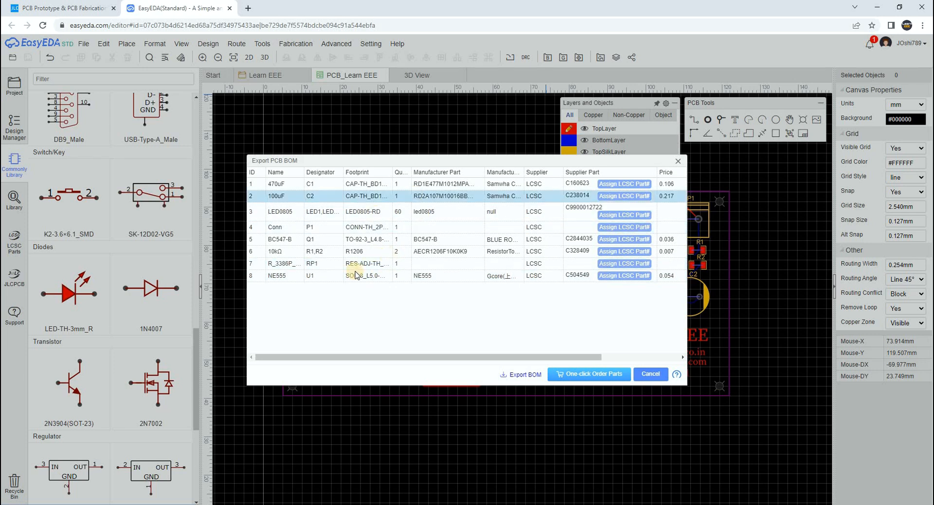
{"action": "left_click", "coordinate": [526, 378]}
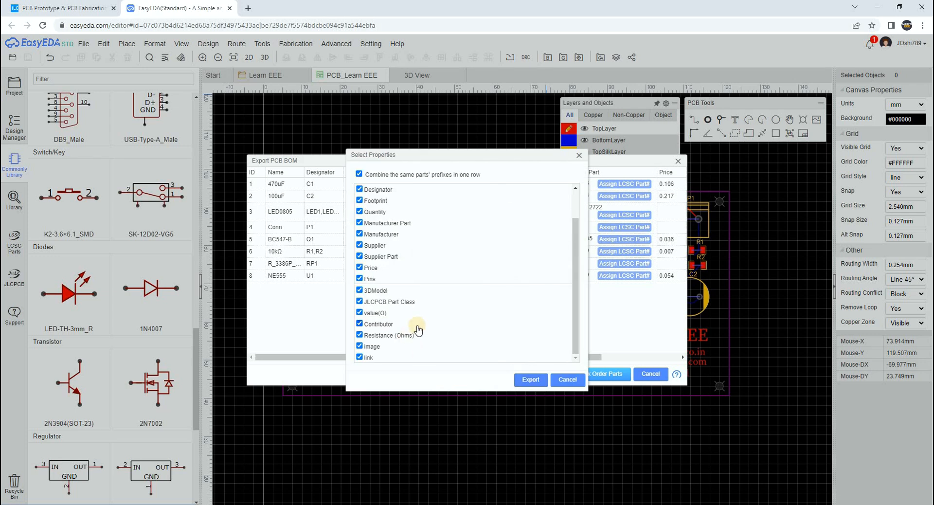
{"action": "scroll", "coordinate": [417, 326], "scroll_direction": "up", "scroll_amount": 1}
{"action": "scroll", "coordinate": [368, 189], "scroll_direction": "down", "scroll_amount": 1}
{"action": "scroll", "coordinate": [559, 384], "scroll_direction": "up", "scroll_amount": 1}
{"action": "scroll", "coordinate": [538, 381], "scroll_direction": "down", "scroll_amount": 1}
{"action": "left_click", "coordinate": [538, 381]}
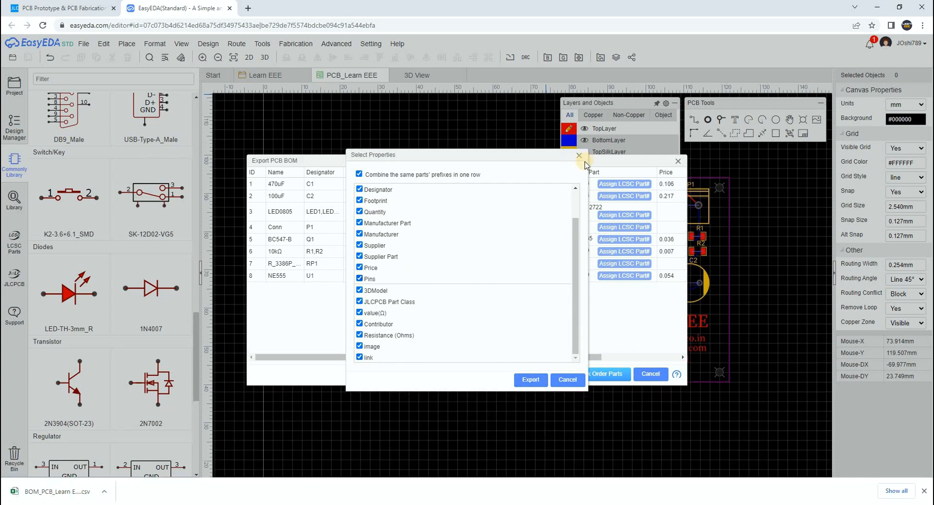
{"action": "left_click", "coordinate": [677, 161]}
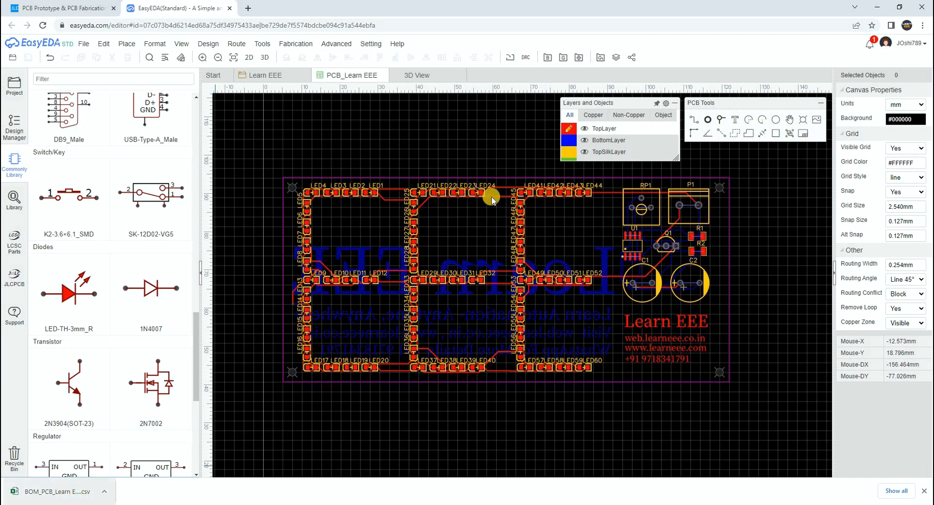
Step: Generate the PCB's Gerber fabrication files, skipping the connection check and the design rule check
{"action": "left_click", "coordinate": [565, 59]}
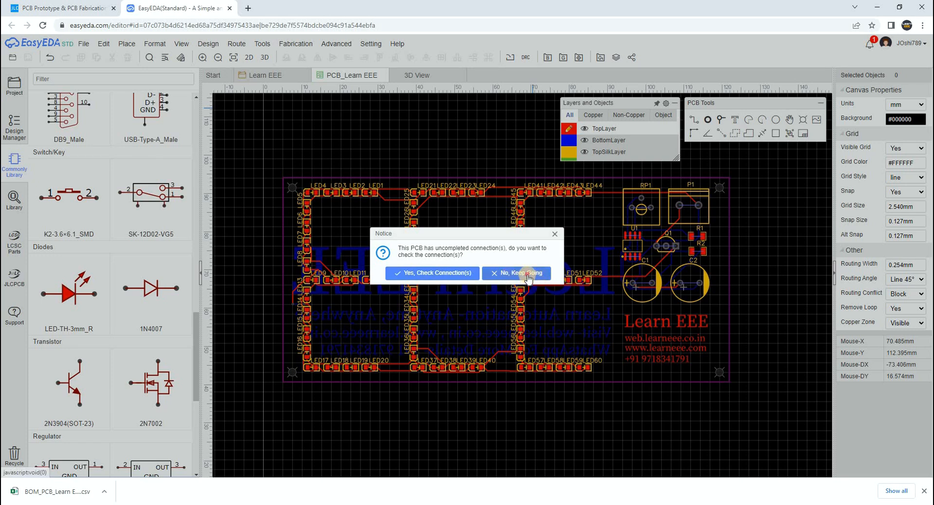
{"action": "left_click", "coordinate": [506, 277]}
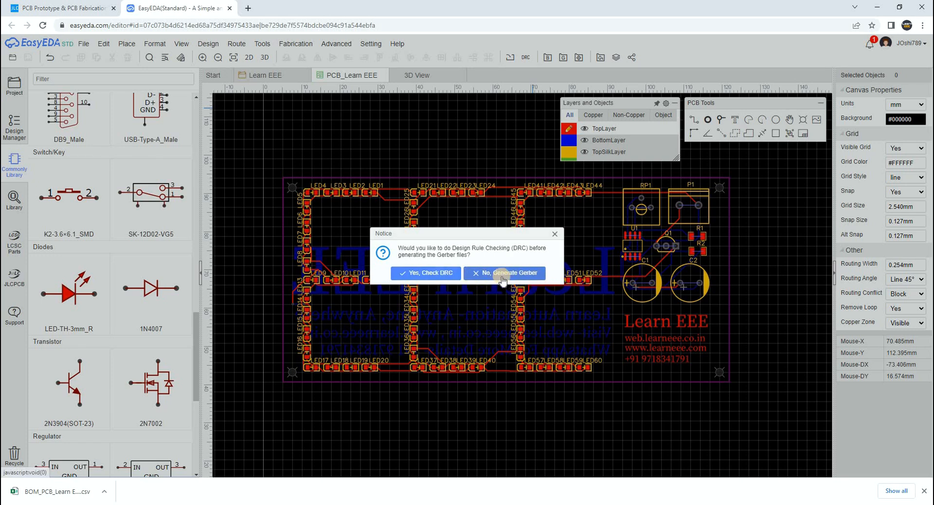
{"action": "left_click", "coordinate": [509, 276]}
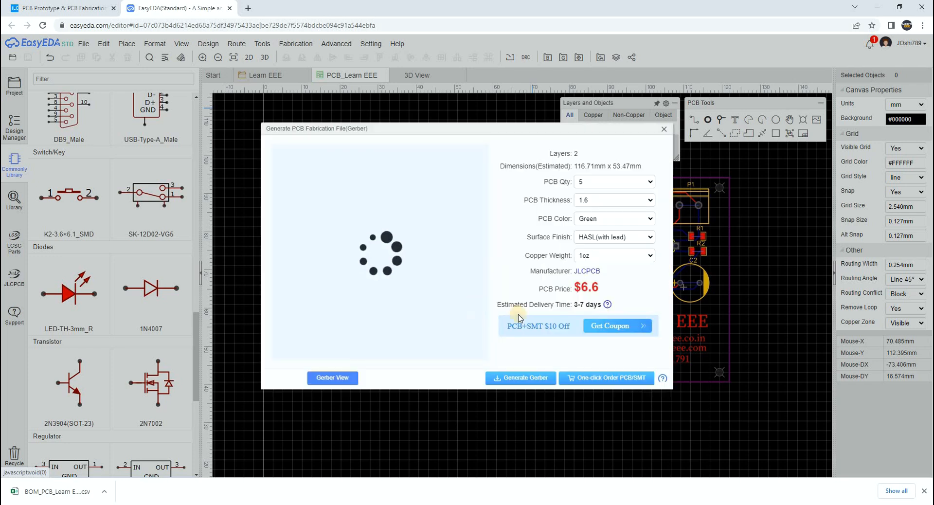
{"action": "left_click", "coordinate": [606, 181]}
{"action": "left_click", "coordinate": [598, 200]}
{"action": "left_click", "coordinate": [529, 378]}
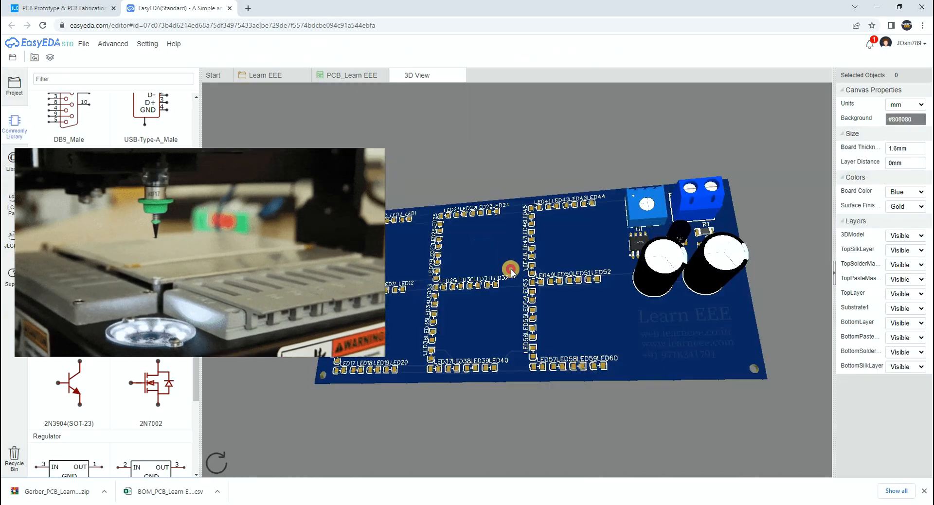
Step: Examine the board's component side with its LEDs, capacitors and terminal block in the 3D view
{"action": "left_click_drag", "start_coordinate": [467, 197], "coordinate": [421, 256]}
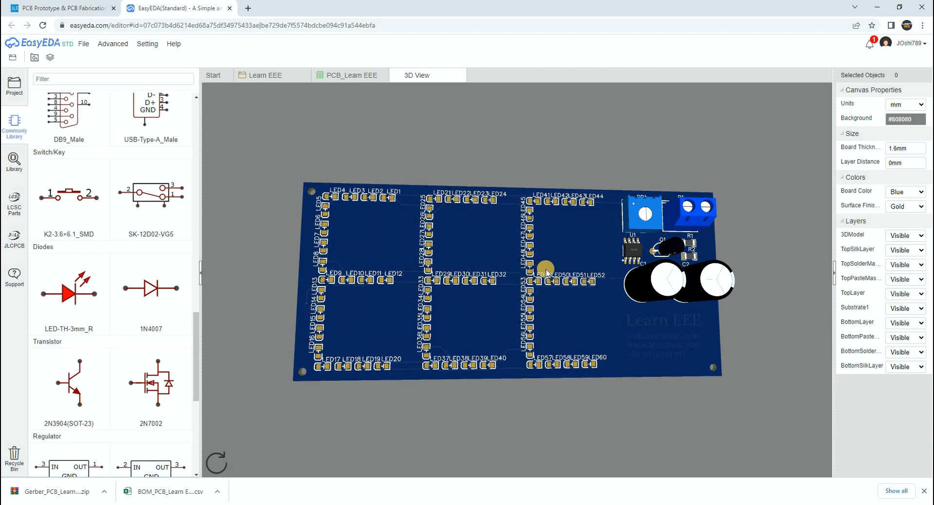
{"action": "left_click_drag", "start_coordinate": [563, 263], "coordinate": [440, 273]}
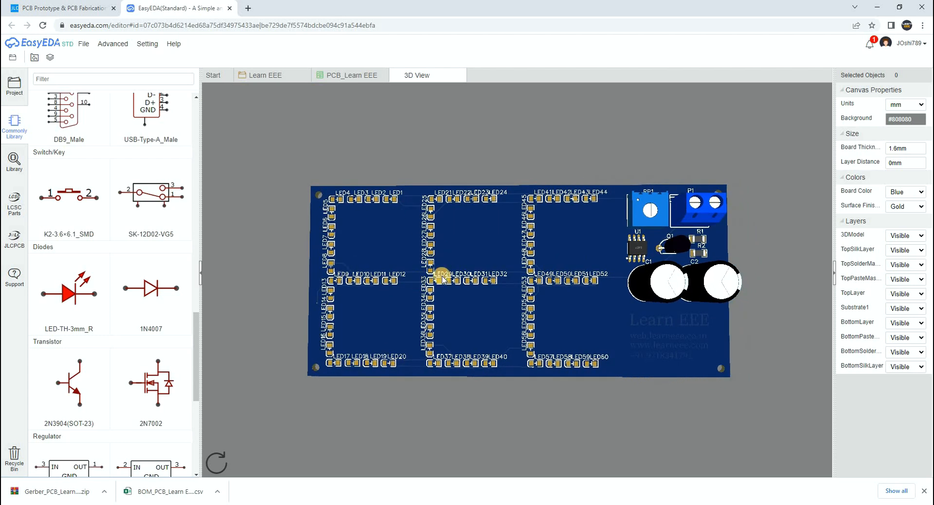
{"action": "left_click", "coordinate": [340, 81]}
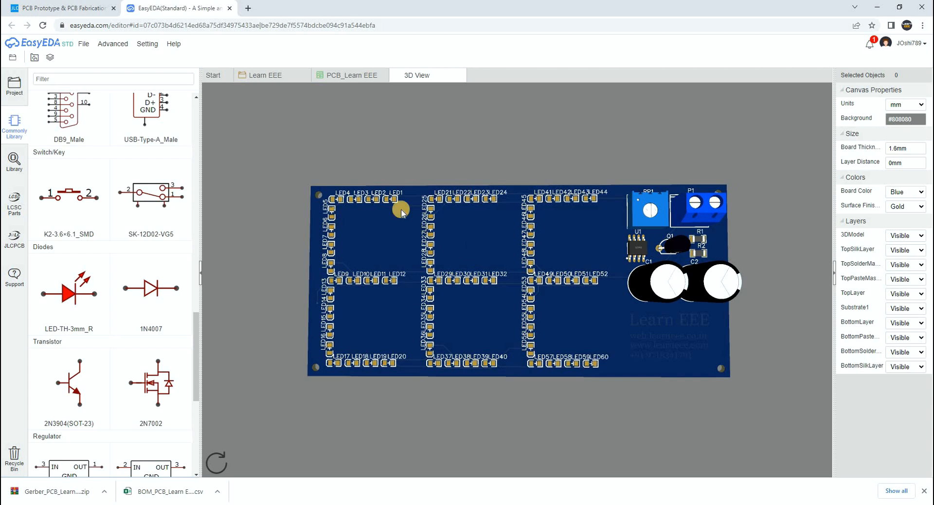
{"action": "left_click_drag", "start_coordinate": [400, 208], "coordinate": [347, 410]}
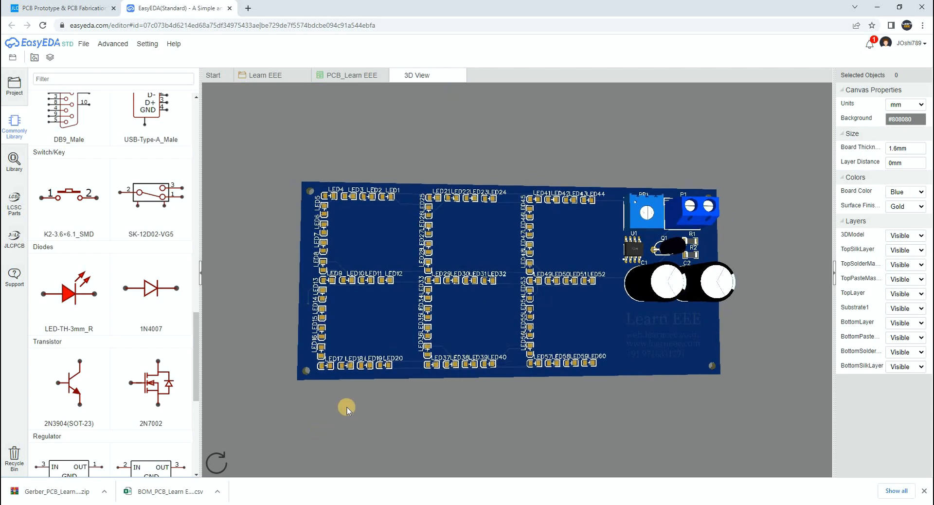
Step: Export the PCB's pick and place file with mirrored X coordinates for bottom components and panelized components' coordinates included
{"action": "left_click", "coordinate": [355, 76]}
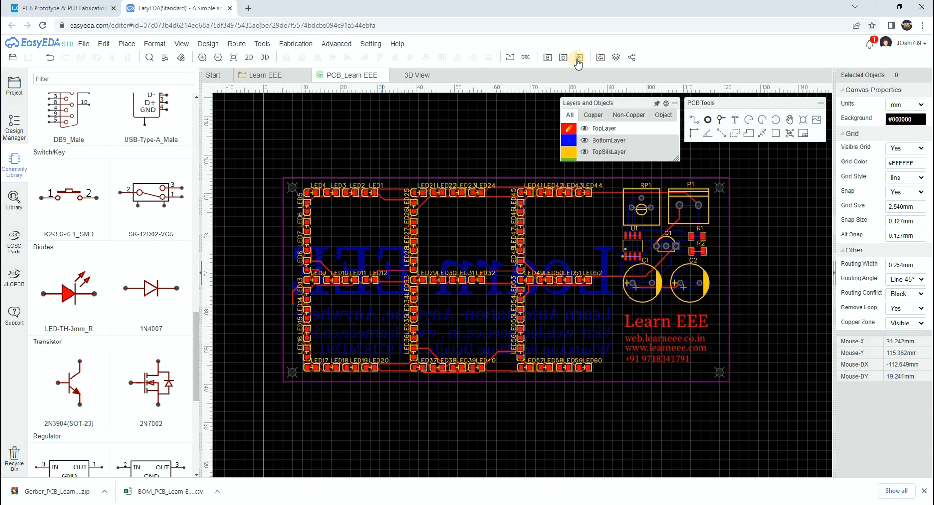
{"action": "left_click", "coordinate": [579, 57]}
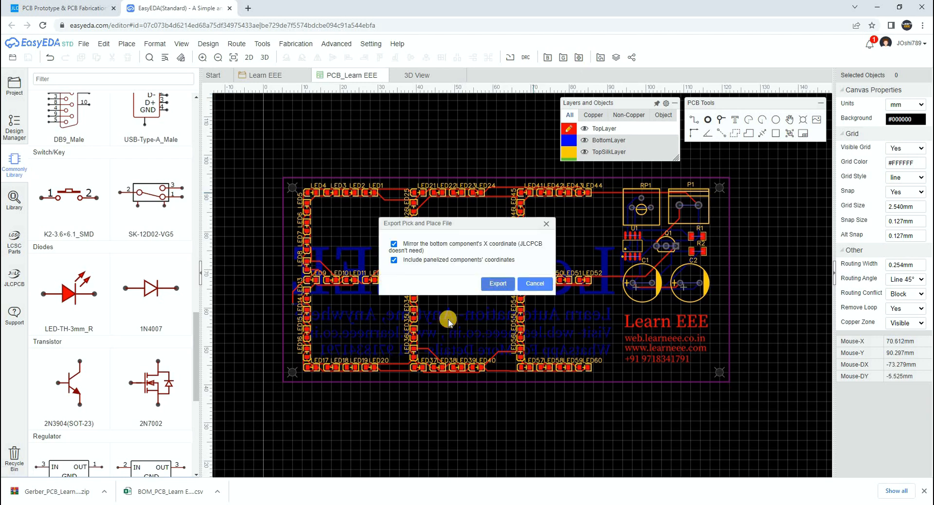
{"action": "left_click", "coordinate": [498, 284]}
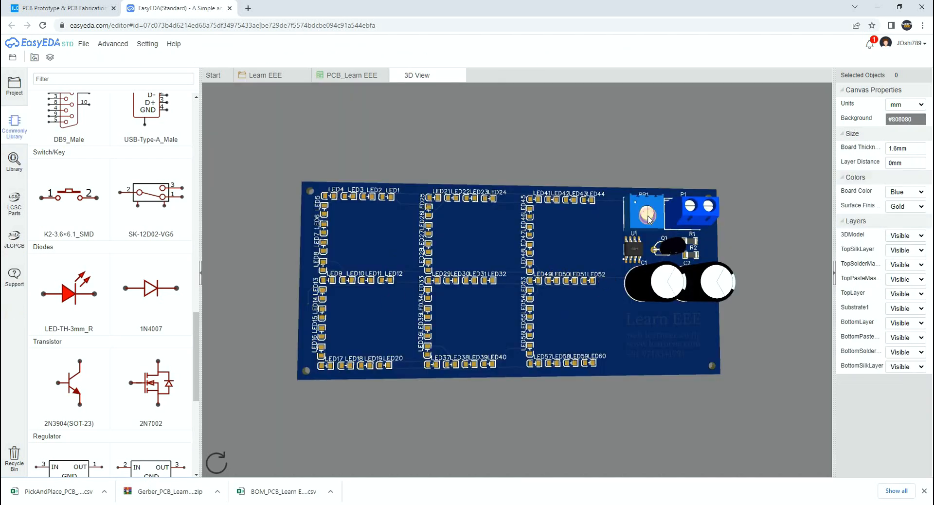
Step: Open the exported BOM and pick and place CSV files in Excel, review their component and placement rows, and close both
{"action": "left_click_drag", "start_coordinate": [647, 216], "coordinate": [455, 290]}
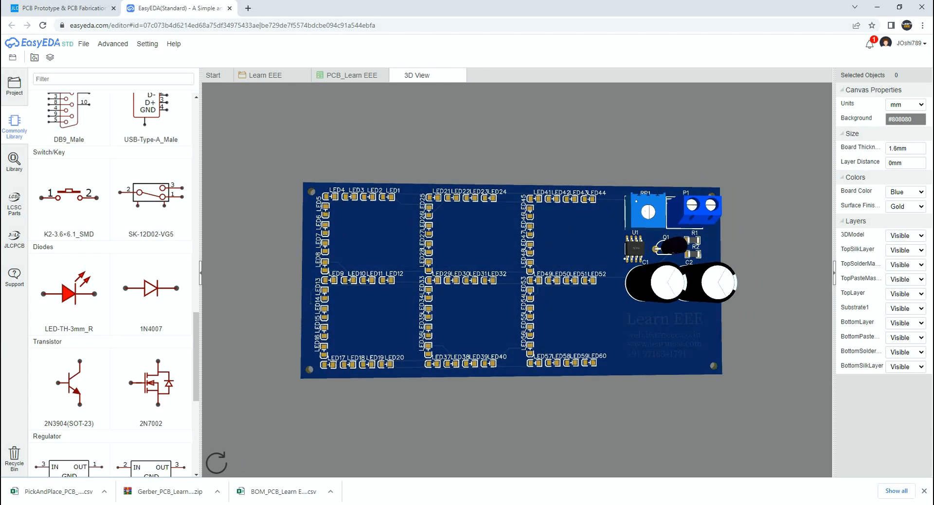
{"action": "left_click", "coordinate": [281, 492]}
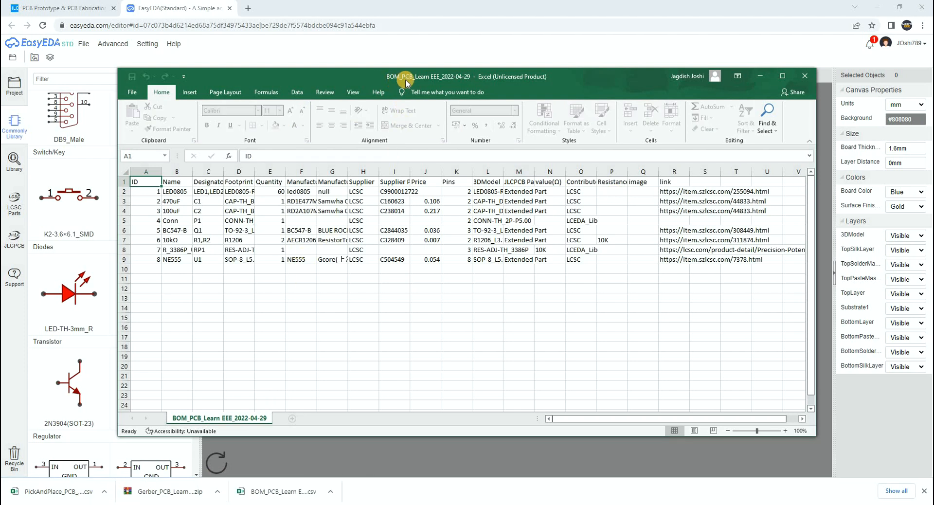
{"action": "left_click", "coordinate": [77, 492]}
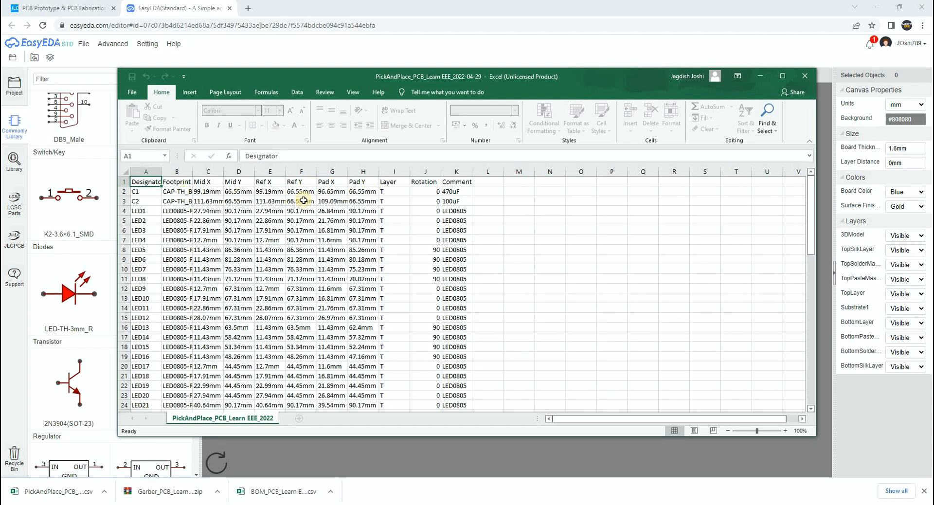
{"action": "scroll", "coordinate": [291, 254], "scroll_direction": "down", "scroll_amount": 17}
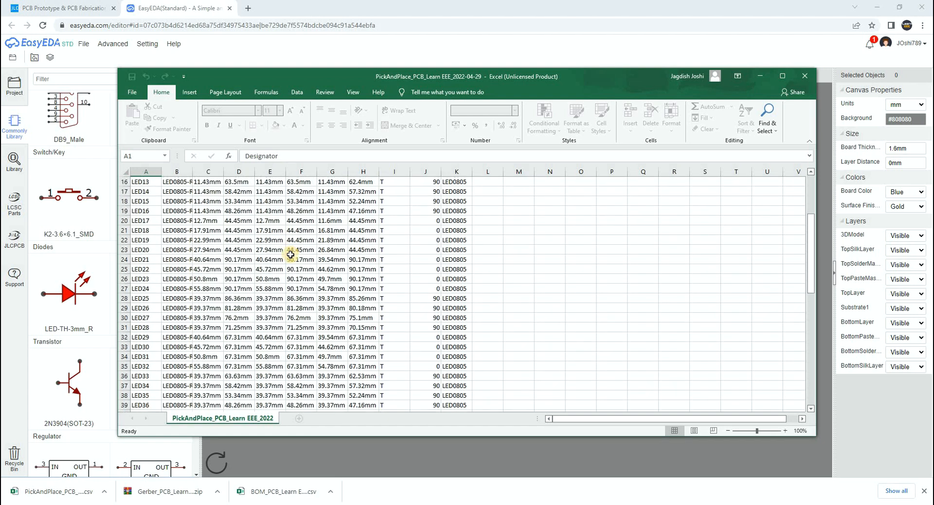
{"action": "scroll", "coordinate": [291, 255], "scroll_direction": "up", "scroll_amount": 11}
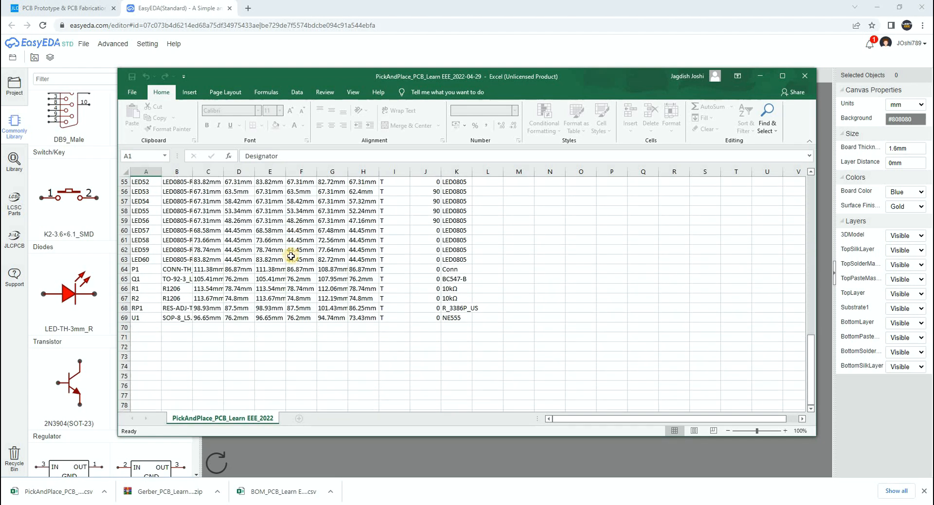
{"action": "scroll", "coordinate": [291, 256], "scroll_direction": "up", "scroll_amount": 6}
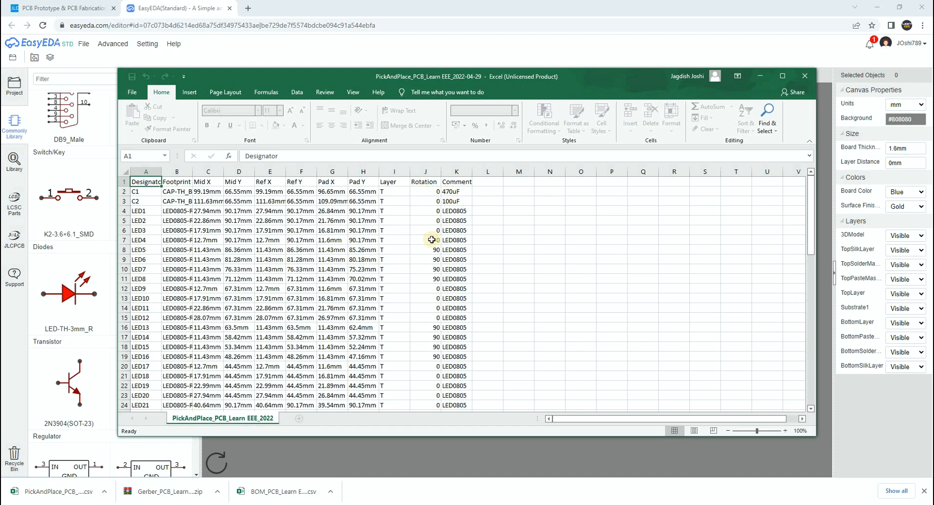
{"action": "scroll", "coordinate": [436, 277], "scroll_direction": "down", "scroll_amount": 10}
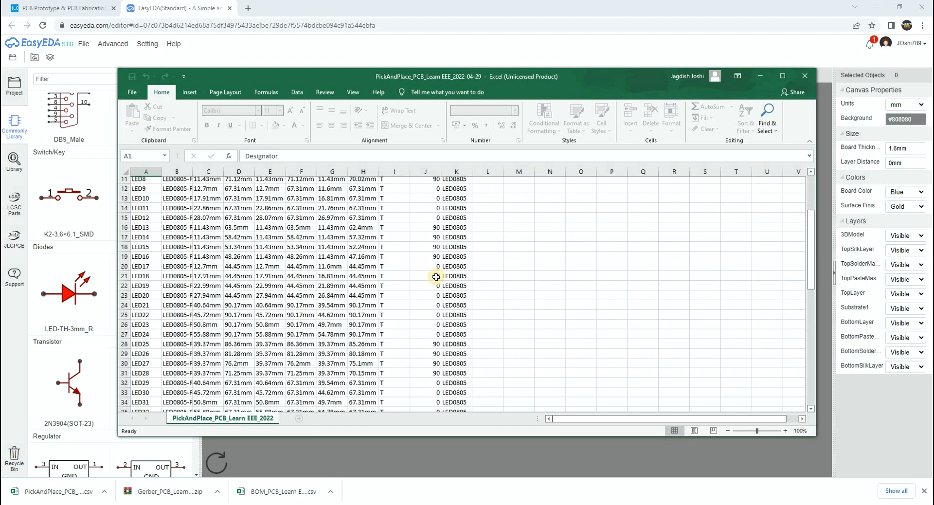
{"action": "scroll", "coordinate": [436, 277], "scroll_direction": "up", "scroll_amount": 4}
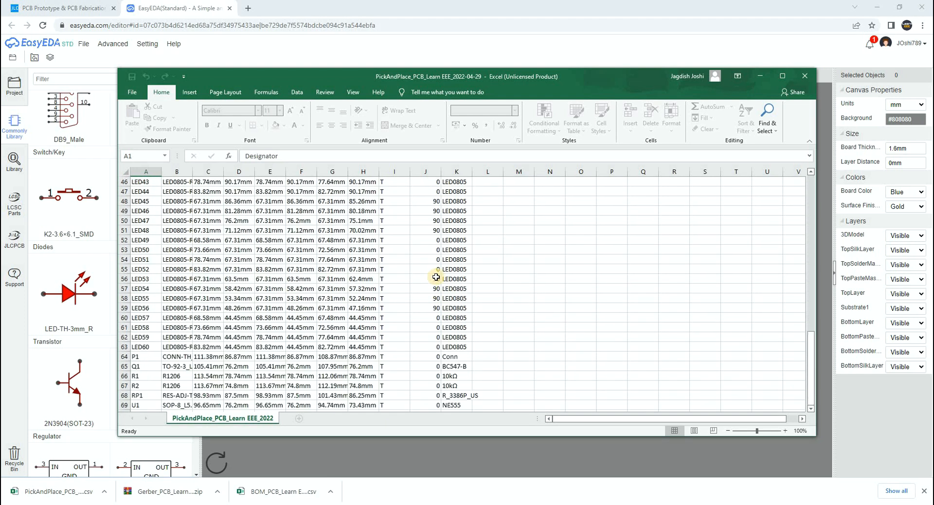
{"action": "scroll", "coordinate": [436, 277], "scroll_direction": "up", "scroll_amount": 6}
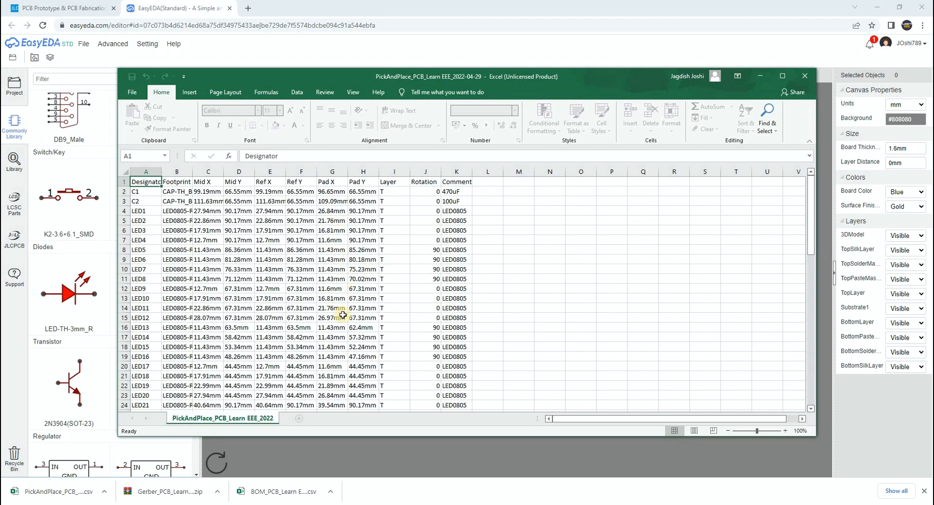
{"action": "scroll", "coordinate": [342, 316], "scroll_direction": "down", "scroll_amount": 11}
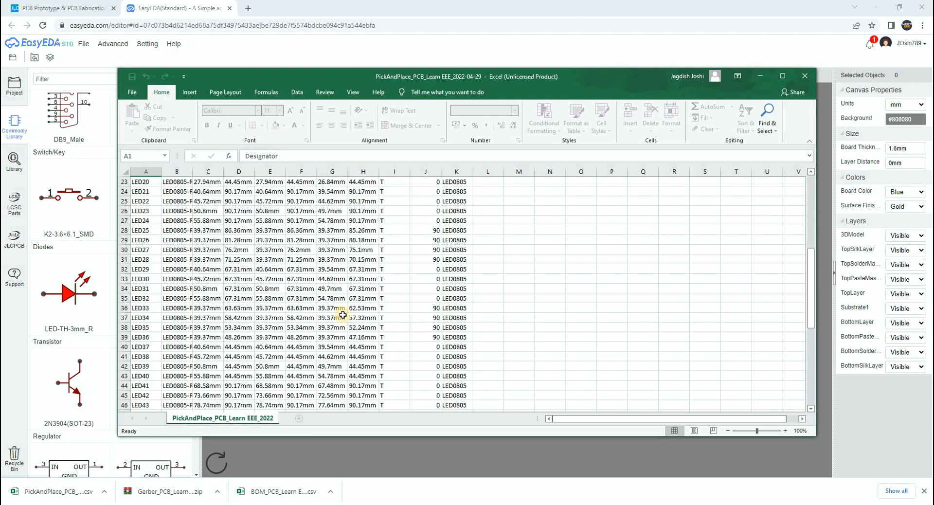
{"action": "scroll", "coordinate": [344, 317], "scroll_direction": "up", "scroll_amount": 11}
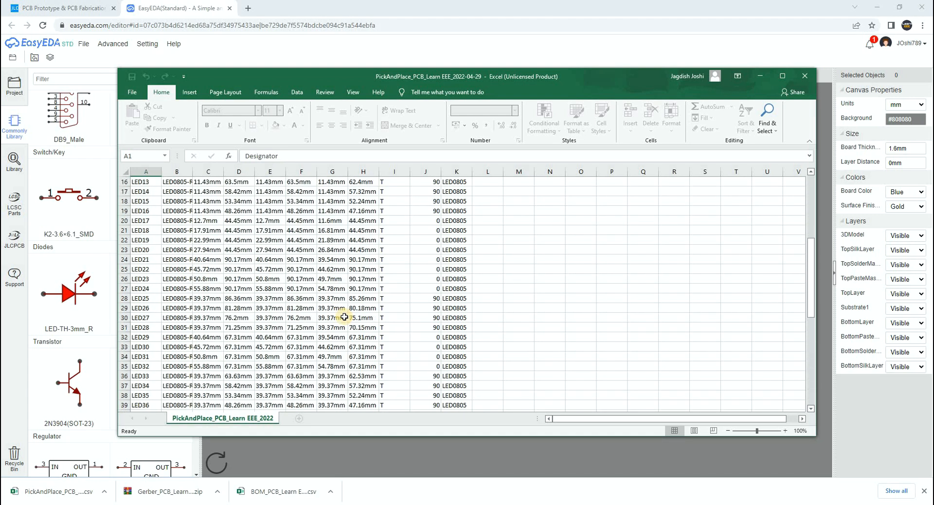
{"action": "left_click", "coordinate": [806, 75]}
{"action": "left_click", "coordinate": [807, 76]}
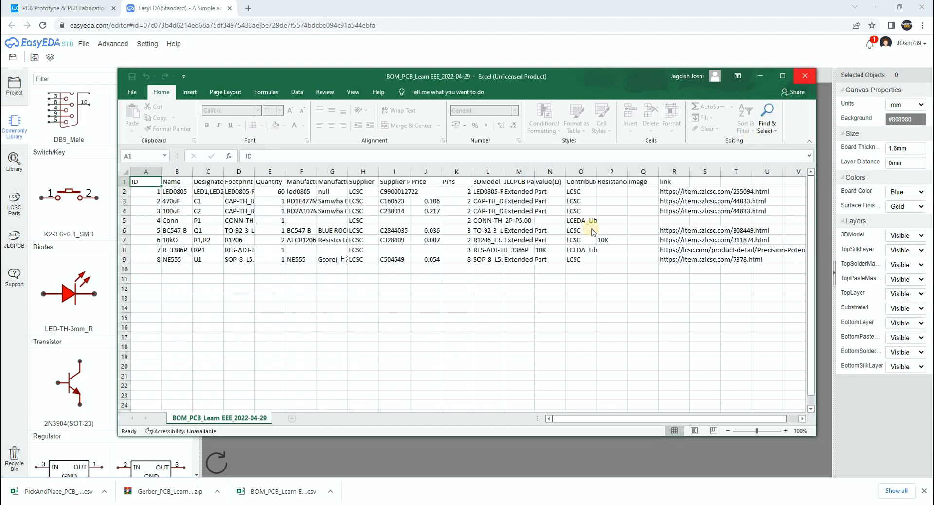
Step: Switch to the JLCPCB website and sign in with the account e-mail and password
{"action": "left_click", "coordinate": [76, 10]}
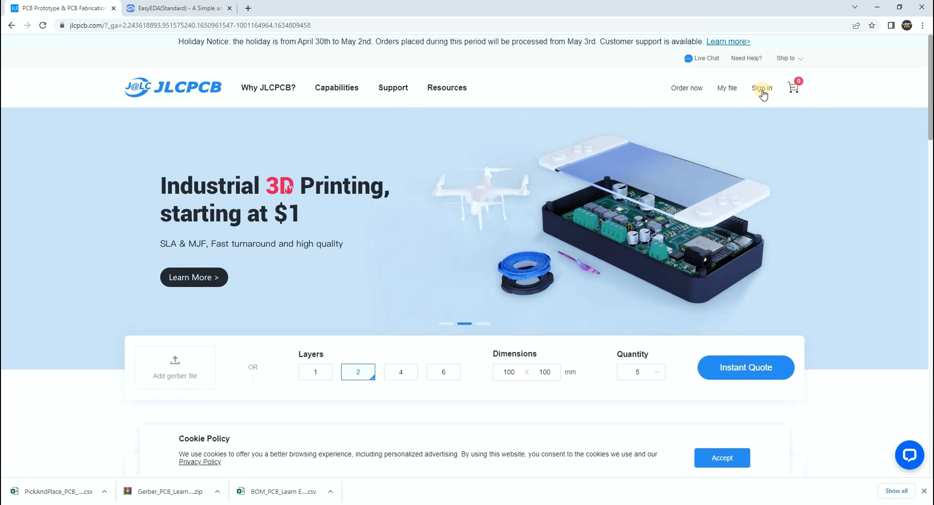
{"action": "left_click", "coordinate": [762, 116]}
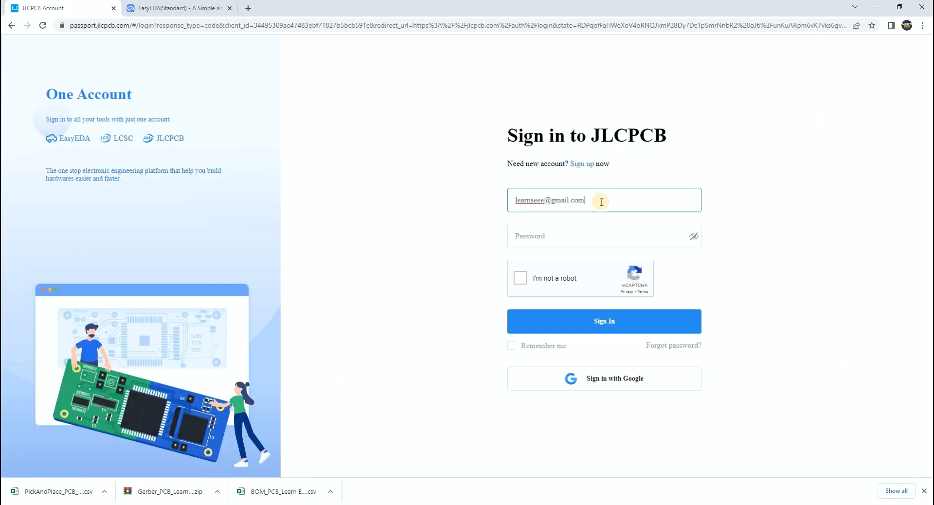
{"action": "left_click", "coordinate": [593, 231]}
{"action": "left_click", "coordinate": [561, 312]}
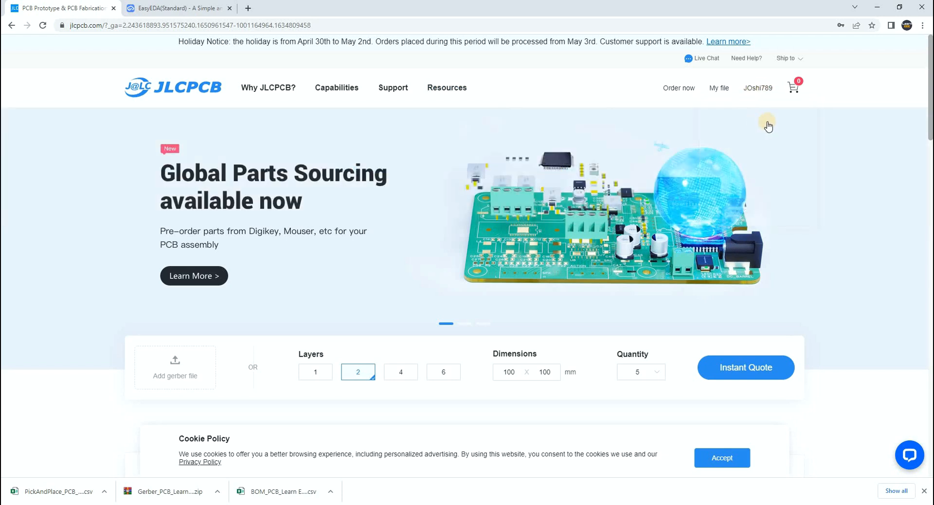
Step: Start a new PCB order and upload the Gerber_PCB_Learn EEE archive from the 17th Project folder in Downloads
{"action": "left_click", "coordinate": [677, 90]}
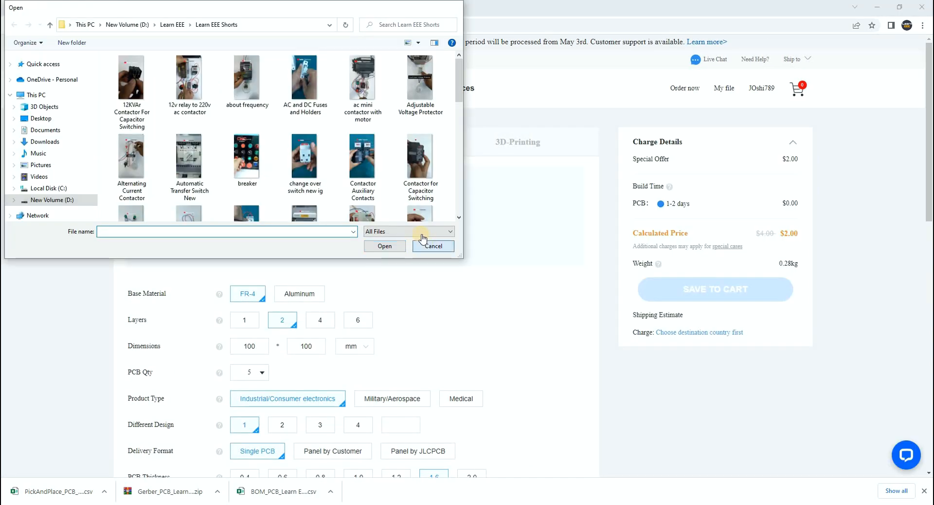
{"action": "left_click", "coordinate": [430, 244]}
{"action": "left_click", "coordinate": [330, 205]}
{"action": "left_click", "coordinate": [360, 207]}
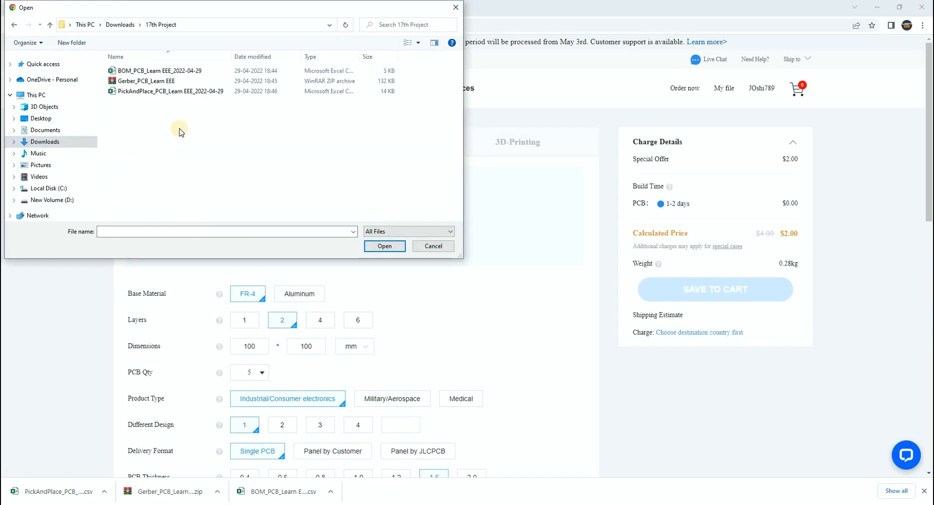
{"action": "left_click", "coordinate": [163, 85]}
{"action": "left_click", "coordinate": [375, 247]}
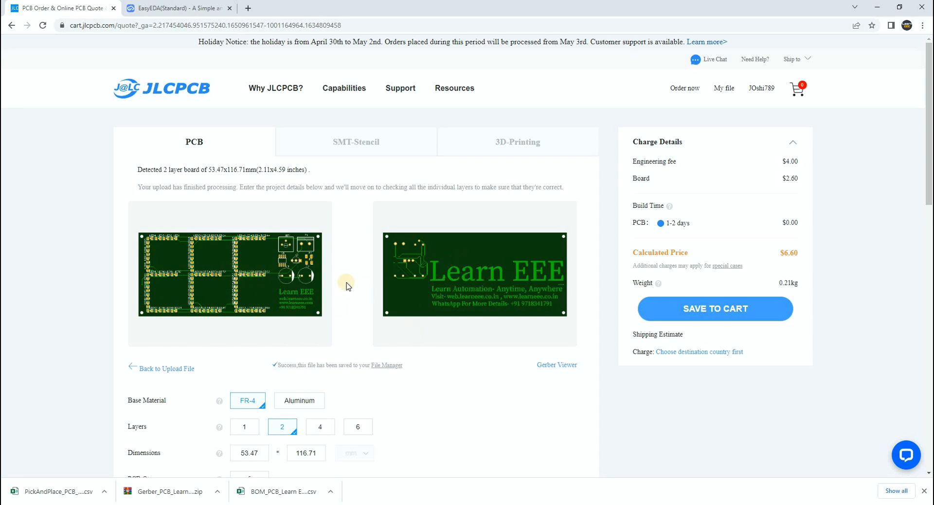
Step: Review the board's order specifications and set the PCB quantity to 10
{"action": "scroll", "coordinate": [380, 310], "scroll_direction": "down", "scroll_amount": 4}
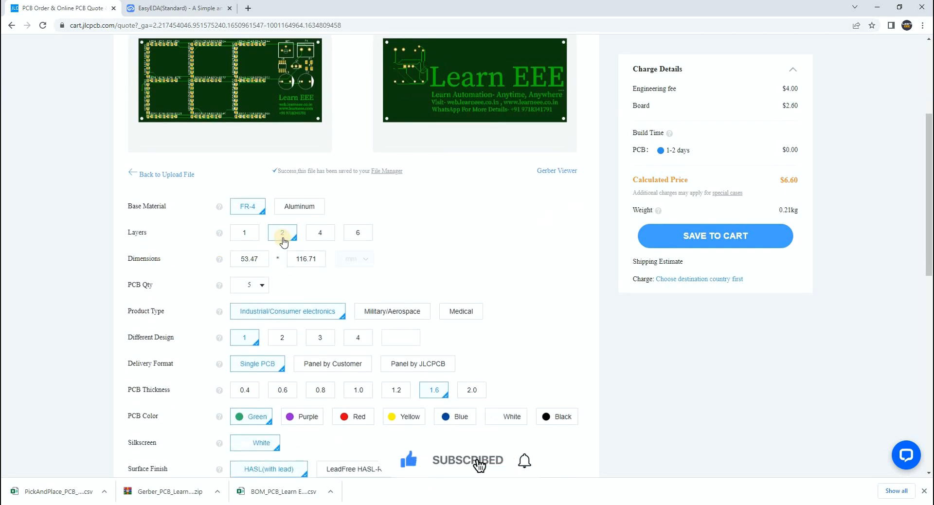
{"action": "scroll", "coordinate": [385, 268], "scroll_direction": "up", "scroll_amount": 2}
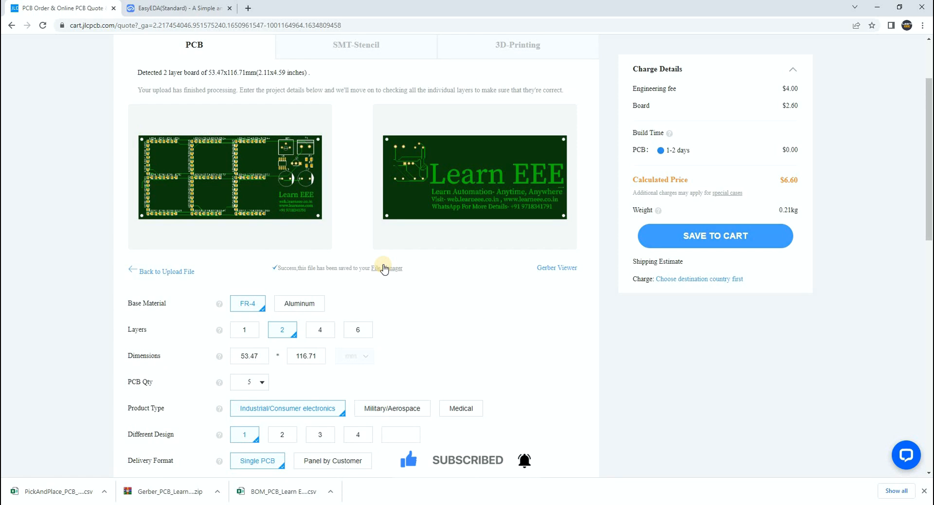
{"action": "scroll", "coordinate": [209, 198], "scroll_direction": "down", "scroll_amount": 4}
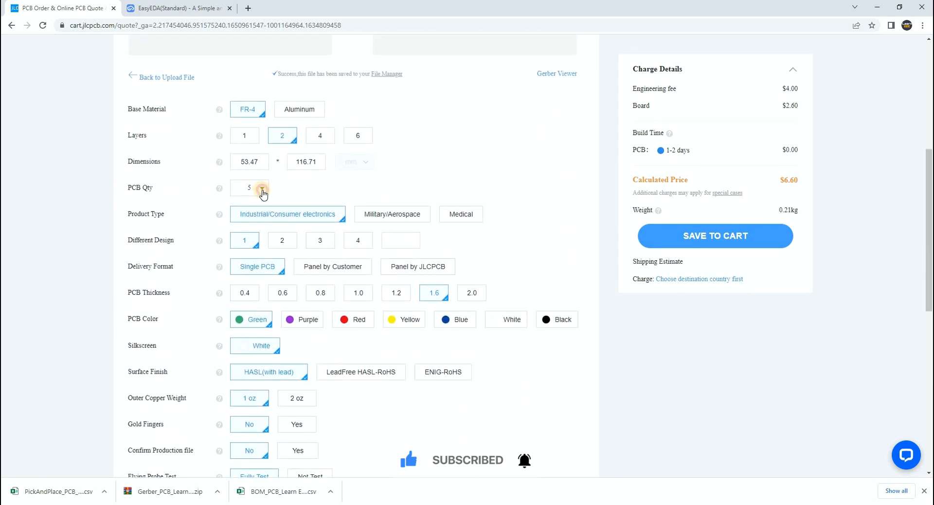
{"action": "left_click", "coordinate": [262, 189]}
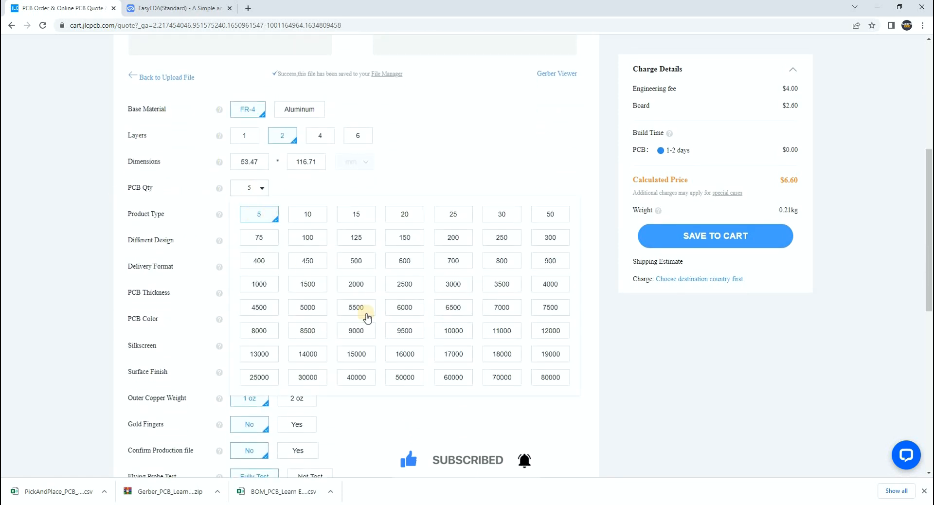
{"action": "scroll", "coordinate": [438, 336], "scroll_direction": "down", "scroll_amount": 1}
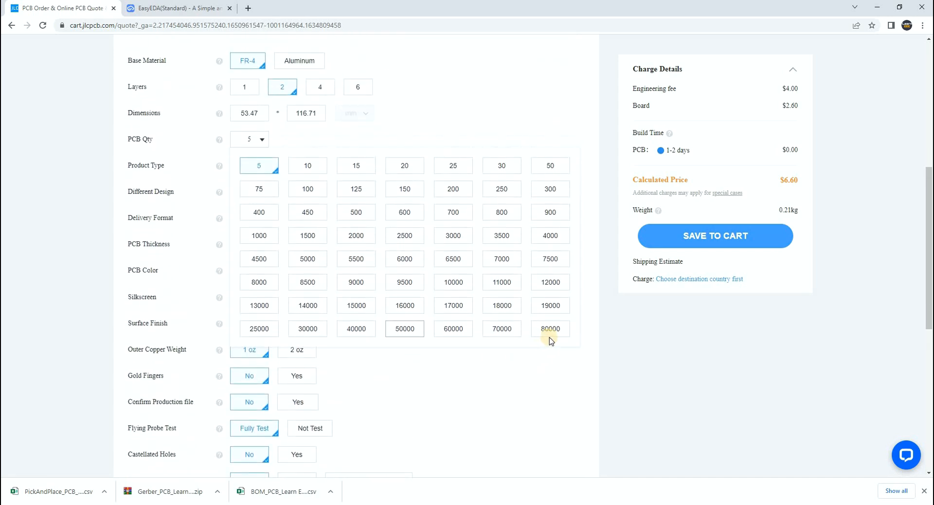
{"action": "left_click", "coordinate": [308, 166]}
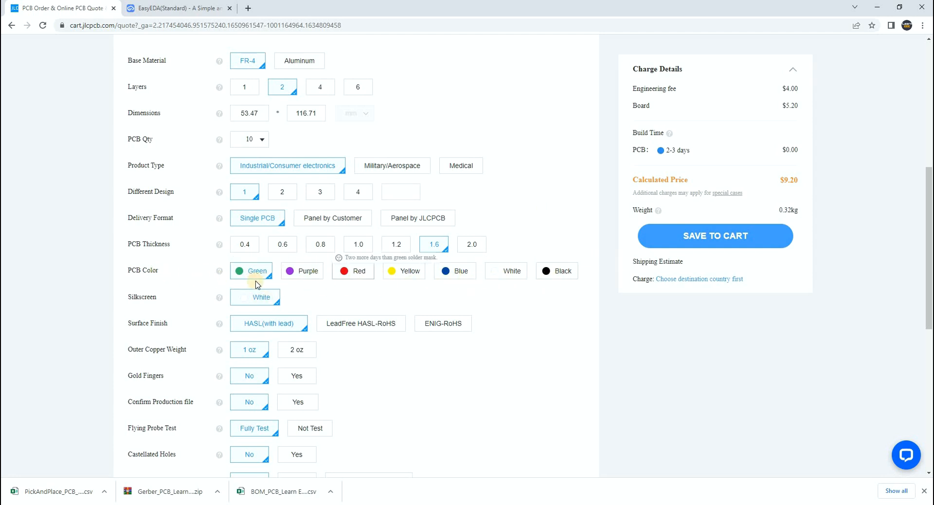
Step: Review the PCB specifications from the board preview and base material down to the order number option
{"action": "scroll", "coordinate": [416, 305], "scroll_direction": "up", "scroll_amount": 1}
{"action": "scroll", "coordinate": [415, 305], "scroll_direction": "up", "scroll_amount": 3}
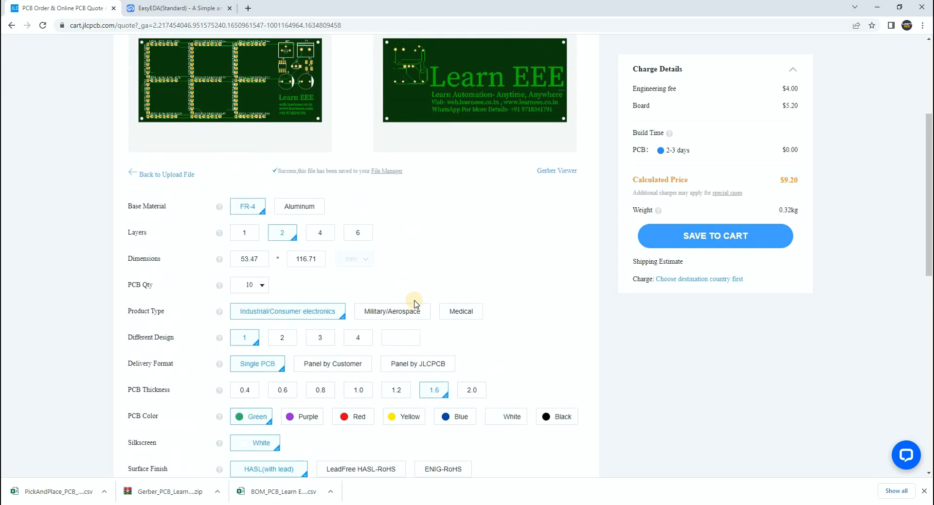
{"action": "scroll", "coordinate": [415, 304], "scroll_direction": "down", "scroll_amount": 4}
{"action": "scroll", "coordinate": [415, 303], "scroll_direction": "down", "scroll_amount": 5}
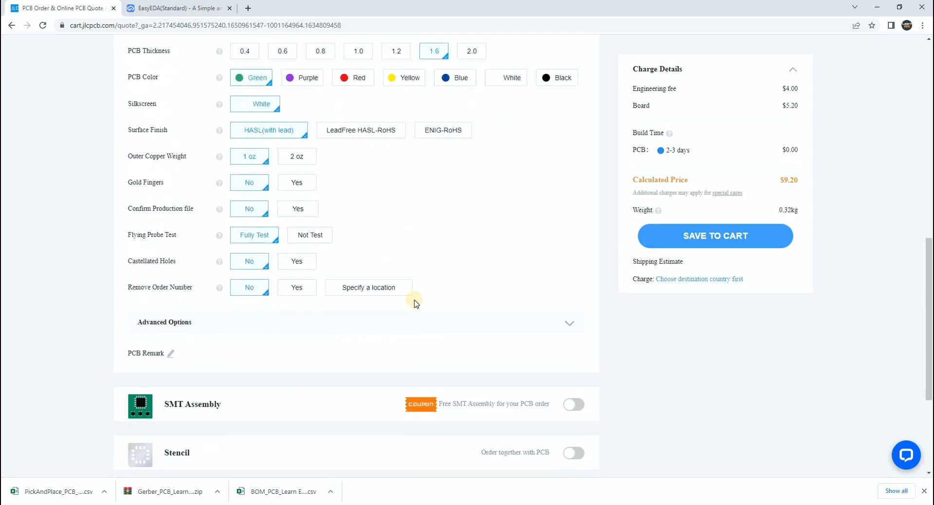
{"action": "scroll", "coordinate": [415, 304], "scroll_direction": "up", "scroll_amount": 3}
{"action": "scroll", "coordinate": [415, 305], "scroll_direction": "down", "scroll_amount": 2}
{"action": "scroll", "coordinate": [415, 303], "scroll_direction": "up", "scroll_amount": 6}
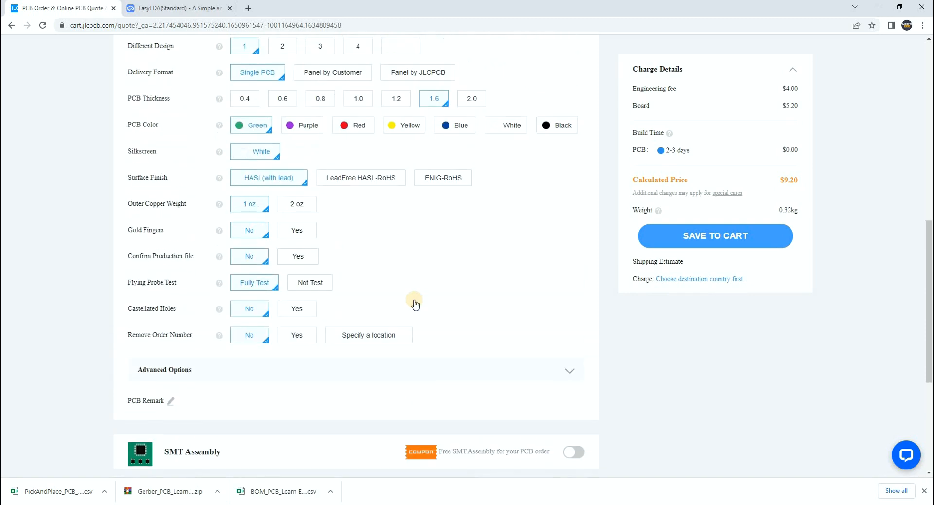
Step: Enable SMT assembly for the top side with tooling holes added by JLCPCB, accept the service terms, and confirm
{"action": "scroll", "coordinate": [261, 273], "scroll_direction": "down", "scroll_amount": 7}
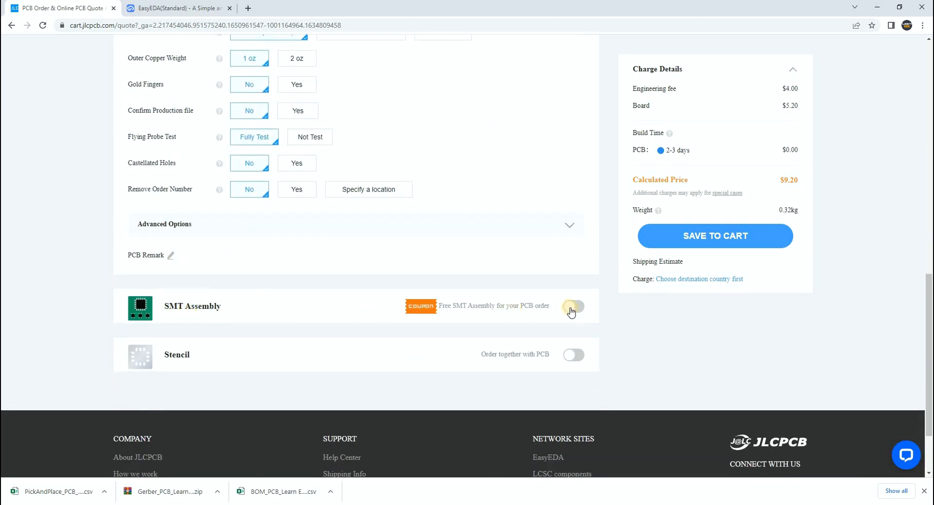
{"action": "left_click", "coordinate": [448, 311]}
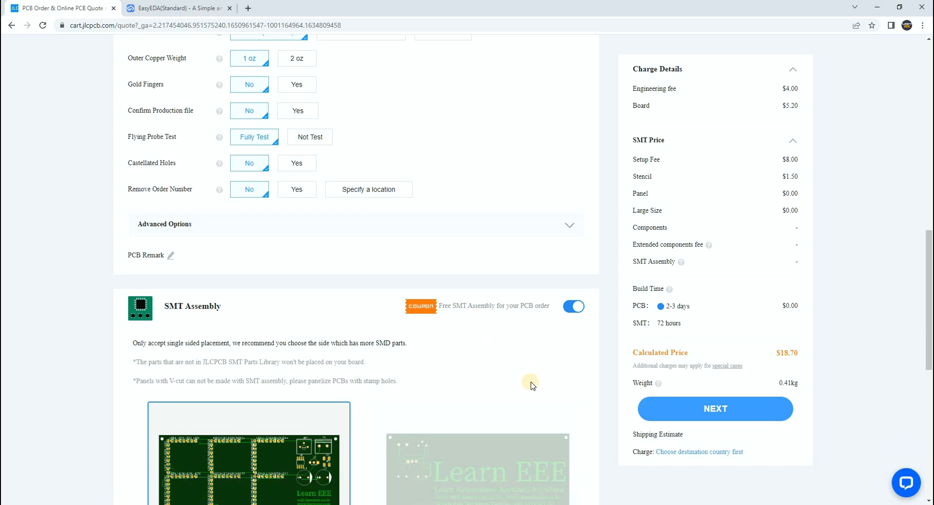
{"action": "scroll", "coordinate": [617, 386], "scroll_direction": "down", "scroll_amount": 1}
{"action": "scroll", "coordinate": [647, 370], "scroll_direction": "up", "scroll_amount": 2}
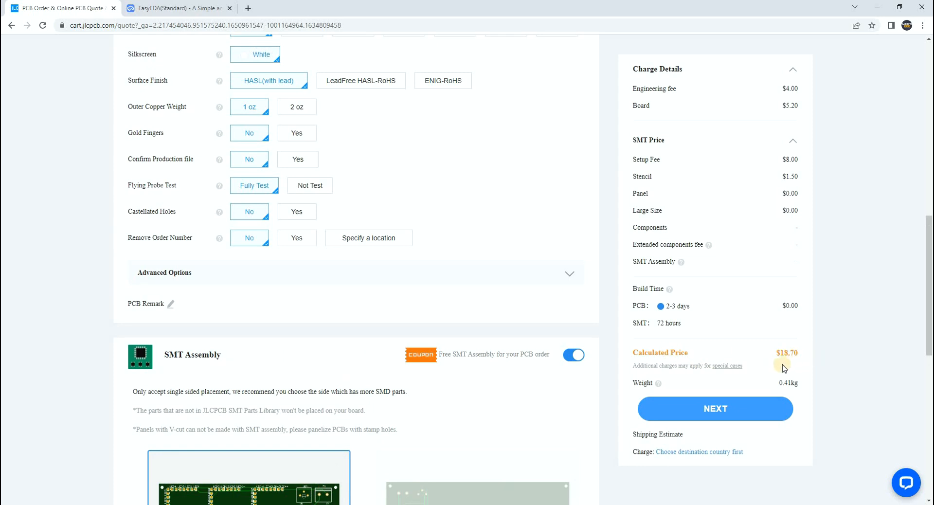
{"action": "scroll", "coordinate": [544, 412], "scroll_direction": "down", "scroll_amount": 7}
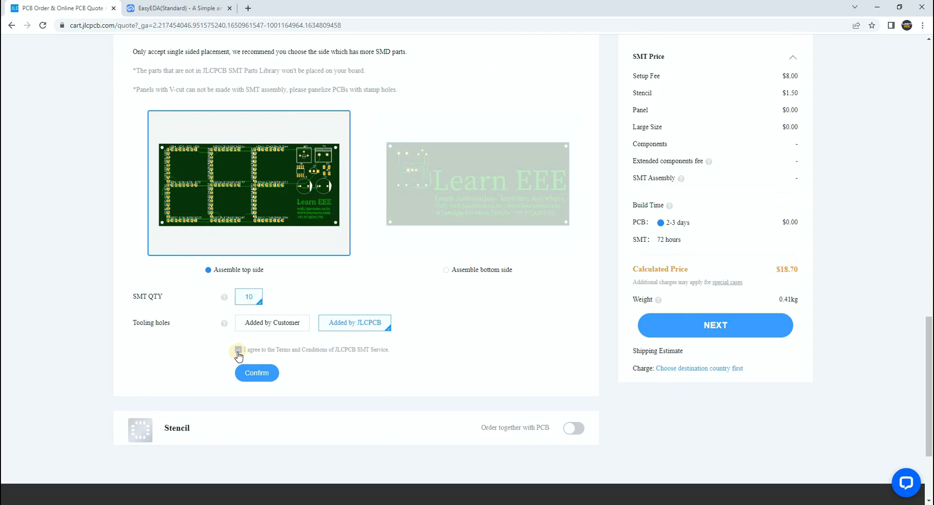
{"action": "left_click", "coordinate": [256, 372]}
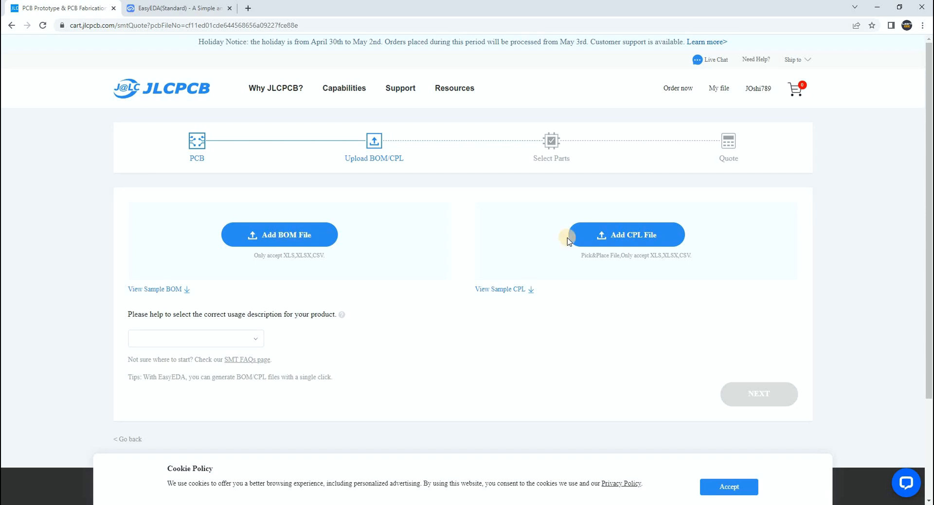
Step: Upload BOM_PCB_Learn EEE_2022-04-29 as the BOM file and PickAndPlace_PCB_Learn EEE_2022-04-29 as the CPL file
{"action": "left_click", "coordinate": [283, 239]}
{"action": "left_click", "coordinate": [125, 72]}
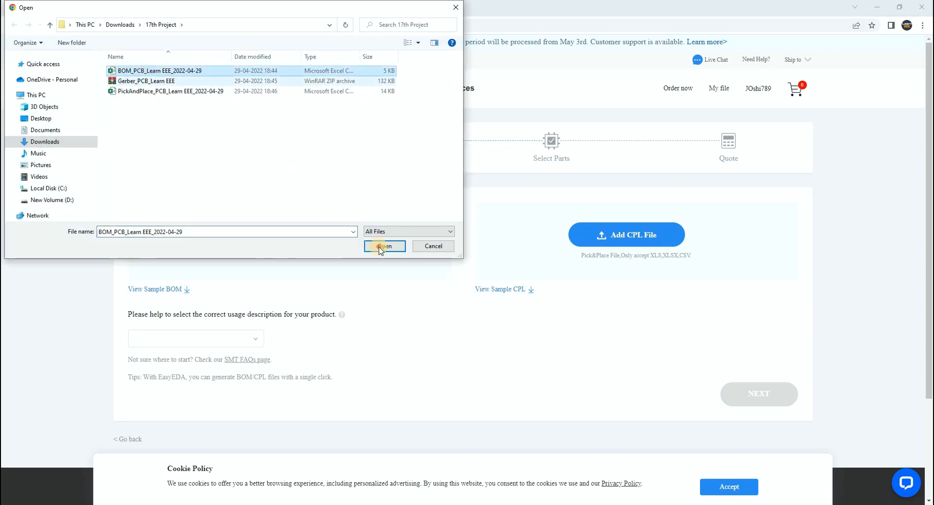
{"action": "key", "text": "Return"}
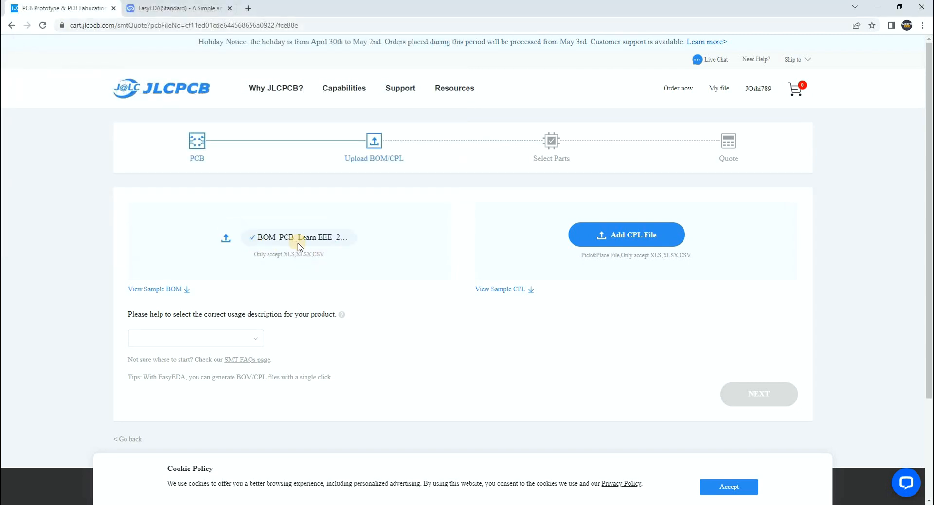
{"action": "left_click", "coordinate": [624, 244]}
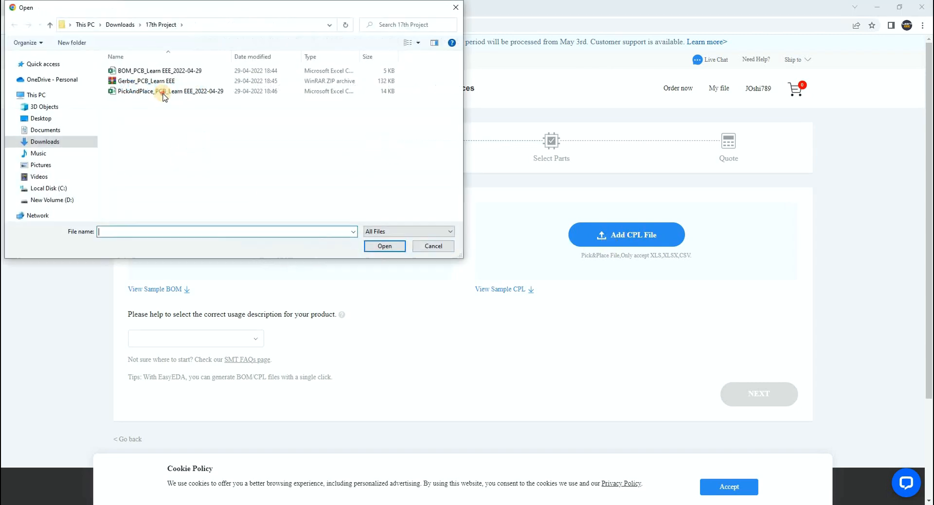
{"action": "left_click", "coordinate": [170, 91]}
{"action": "left_click", "coordinate": [384, 247]}
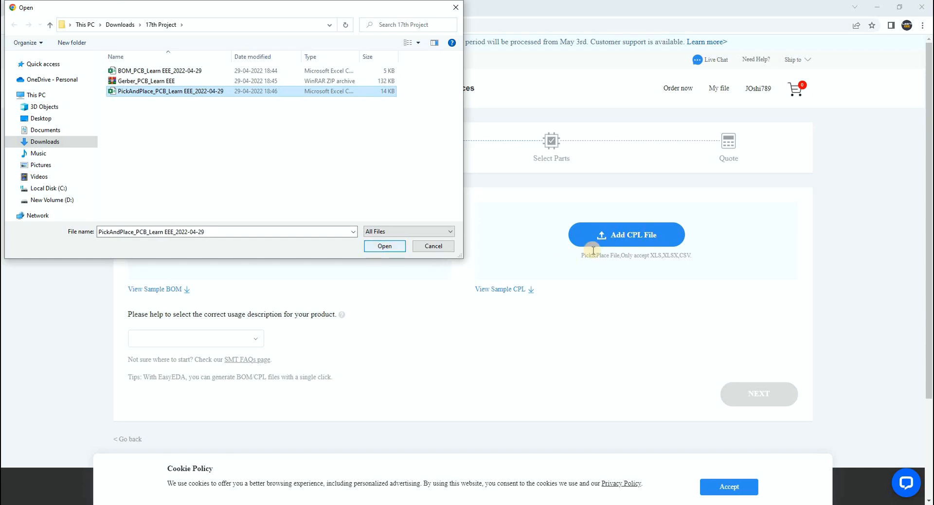
Step: Set the product usage to Others with a short description and proceed to parts selection
{"action": "left_click", "coordinate": [255, 339]}
{"action": "left_click", "coordinate": [163, 440]}
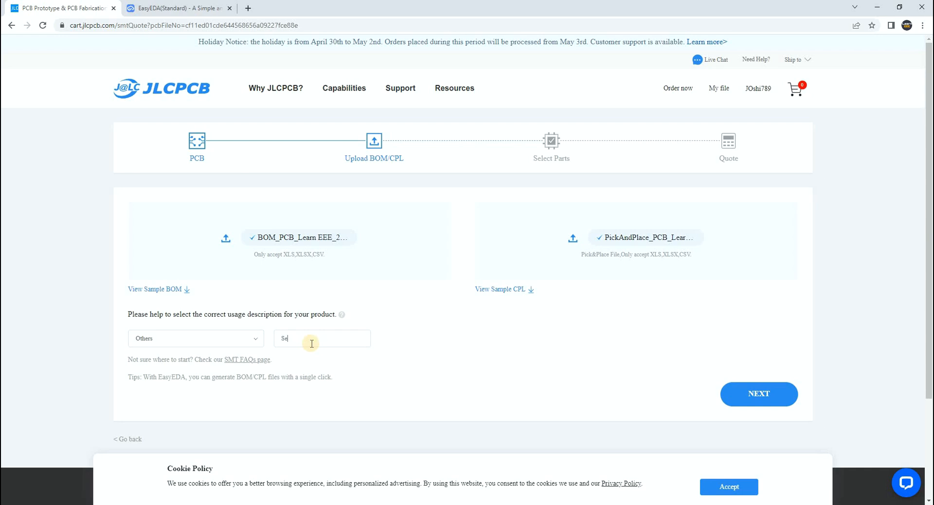
{"action": "left_click", "coordinate": [755, 400]}
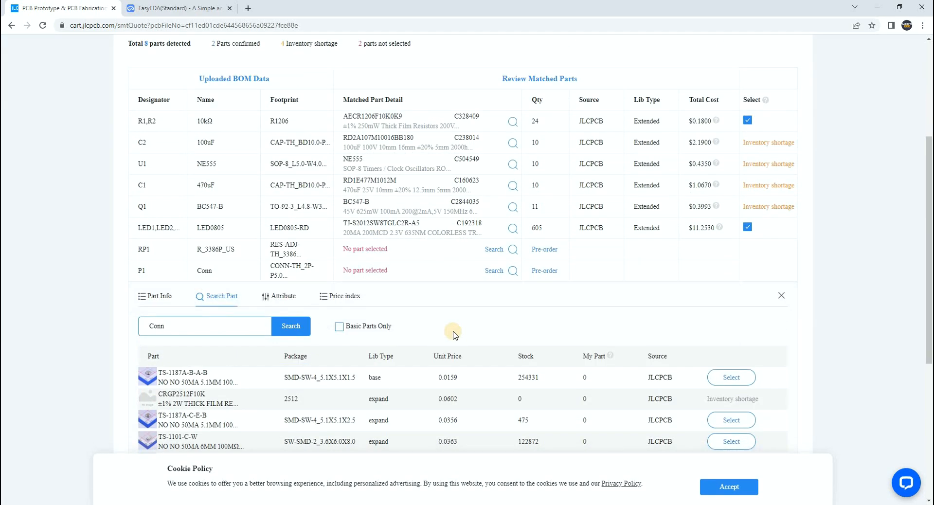
Step: Assign the TS-1187A-B-A-B part to connector P1 in the matched parts list
{"action": "scroll", "coordinate": [350, 284], "scroll_direction": "down", "scroll_amount": 2}
{"action": "scroll", "coordinate": [559, 325], "scroll_direction": "down", "scroll_amount": 2}
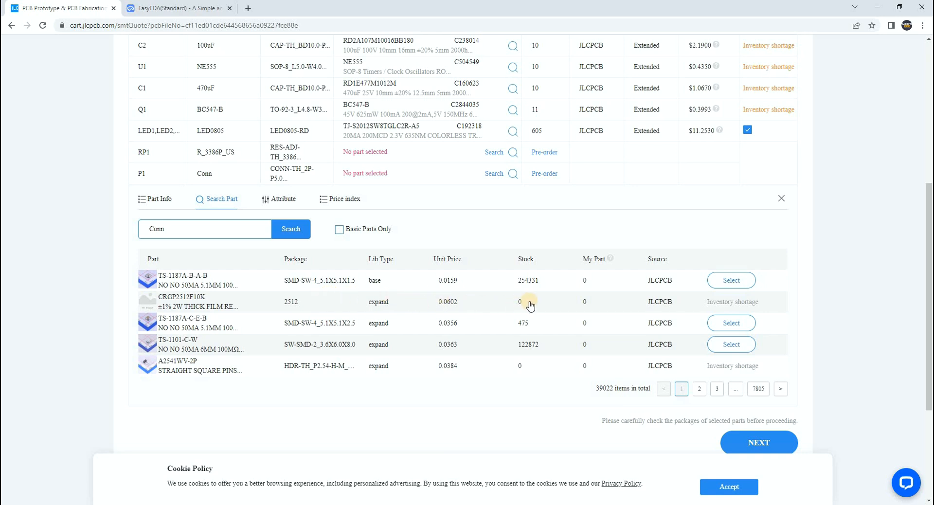
{"action": "left_click", "coordinate": [730, 280]}
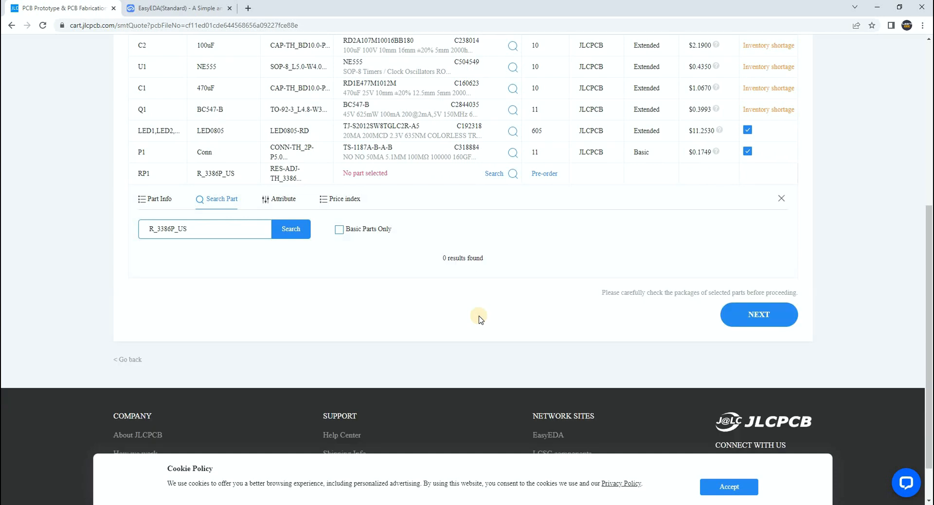
Step: Check the matched parts and their availability, then proceed to the quote with RP1 left unassigned
{"action": "scroll", "coordinate": [479, 320], "scroll_direction": "down", "scroll_amount": 1}
{"action": "scroll", "coordinate": [341, 270], "scroll_direction": "up", "scroll_amount": 3}
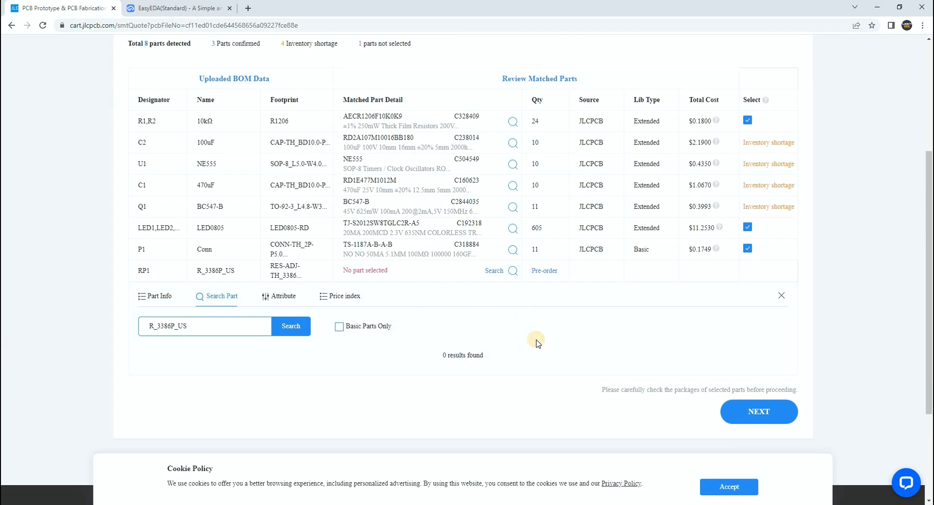
{"action": "scroll", "coordinate": [565, 342], "scroll_direction": "up", "scroll_amount": 1}
{"action": "scroll", "coordinate": [566, 342], "scroll_direction": "up", "scroll_amount": 2}
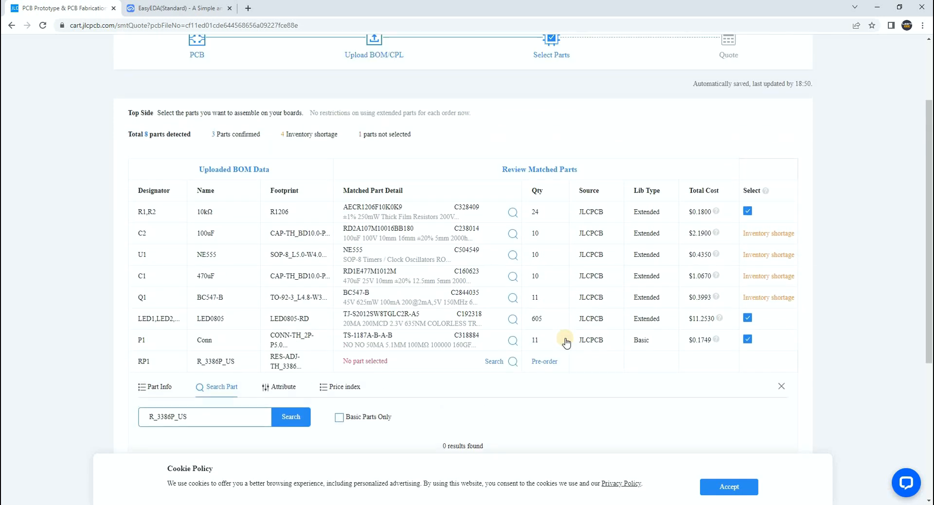
{"action": "scroll", "coordinate": [566, 342], "scroll_direction": "down", "scroll_amount": 2}
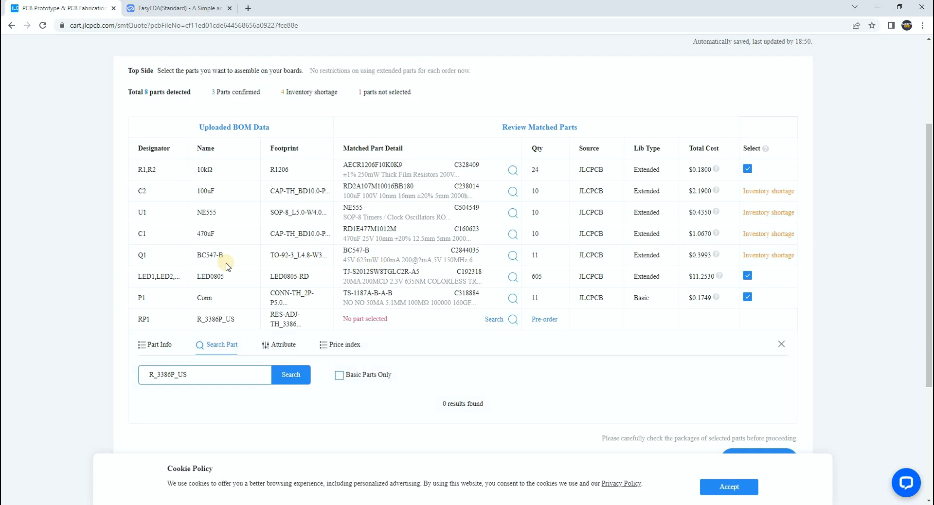
{"action": "scroll", "coordinate": [640, 307], "scroll_direction": "down", "scroll_amount": 2}
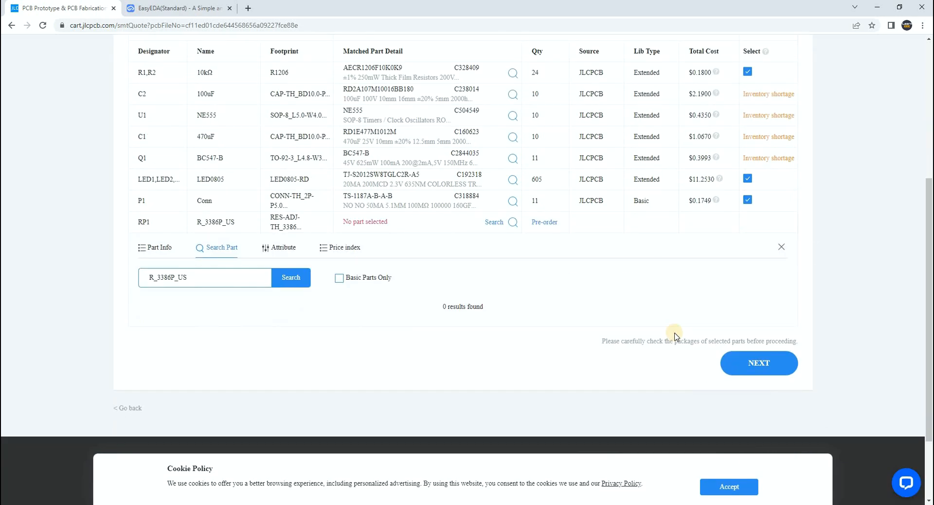
{"action": "scroll", "coordinate": [675, 336], "scroll_direction": "up", "scroll_amount": 2}
{"action": "scroll", "coordinate": [749, 360], "scroll_direction": "down", "scroll_amount": 2}
{"action": "left_click", "coordinate": [748, 363]}
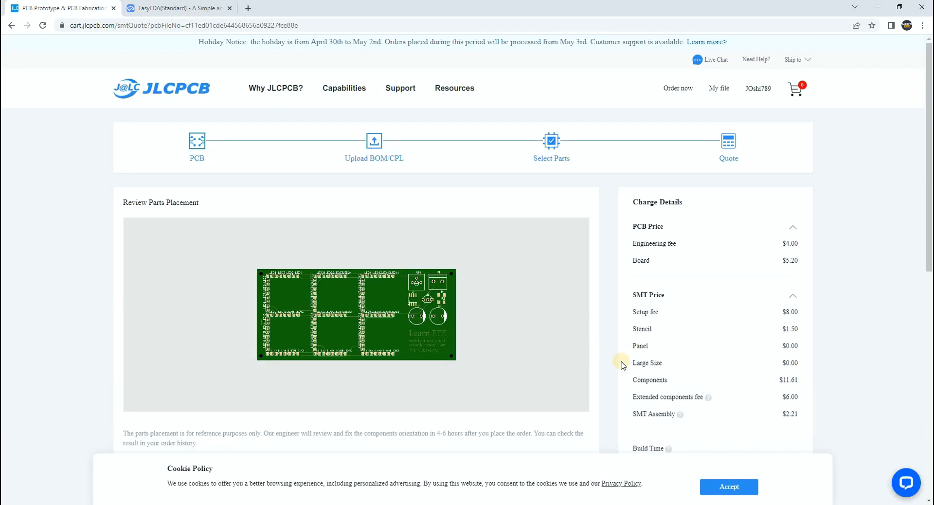
Step: Examine the quote's parts placement preview, selected and unselected parts lists, and charge details
{"action": "scroll", "coordinate": [623, 365], "scroll_direction": "down", "scroll_amount": 1}
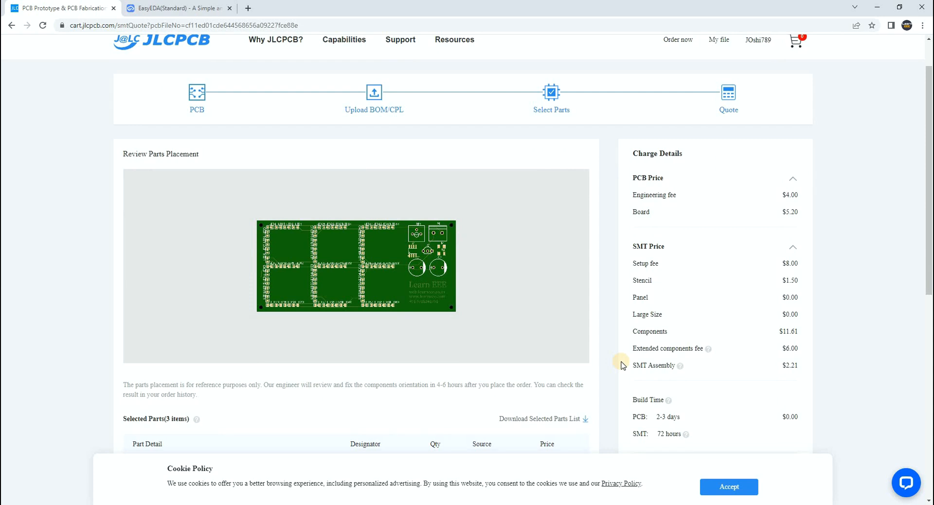
{"action": "scroll", "coordinate": [622, 365], "scroll_direction": "down", "scroll_amount": 3}
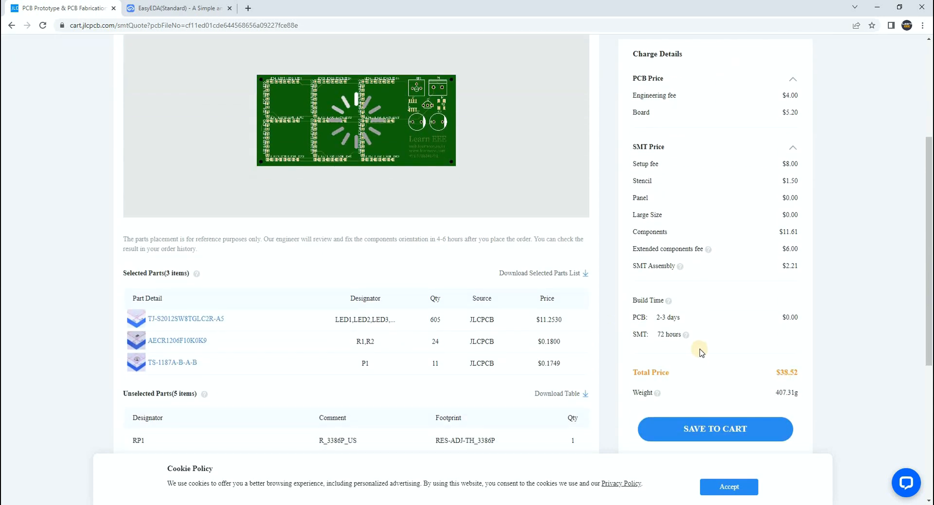
{"action": "scroll", "coordinate": [701, 353], "scroll_direction": "up", "scroll_amount": 4}
{"action": "scroll", "coordinate": [680, 349], "scroll_direction": "down", "scroll_amount": 2}
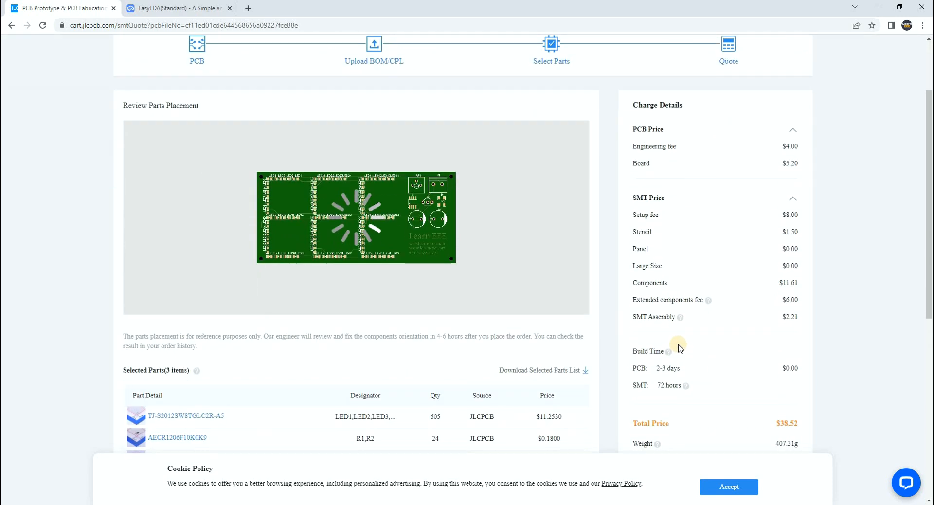
{"action": "scroll", "coordinate": [680, 348], "scroll_direction": "down", "scroll_amount": 5}
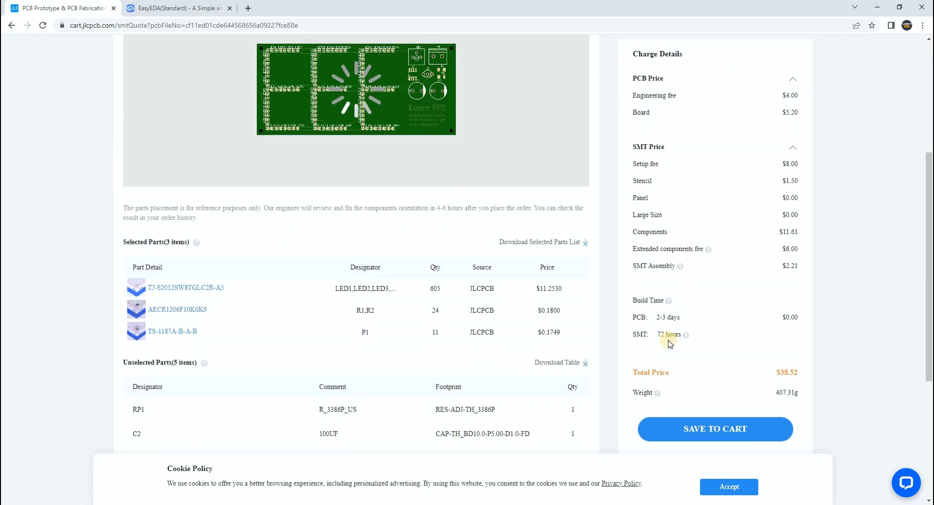
{"action": "scroll", "coordinate": [570, 323], "scroll_direction": "down", "scroll_amount": 1}
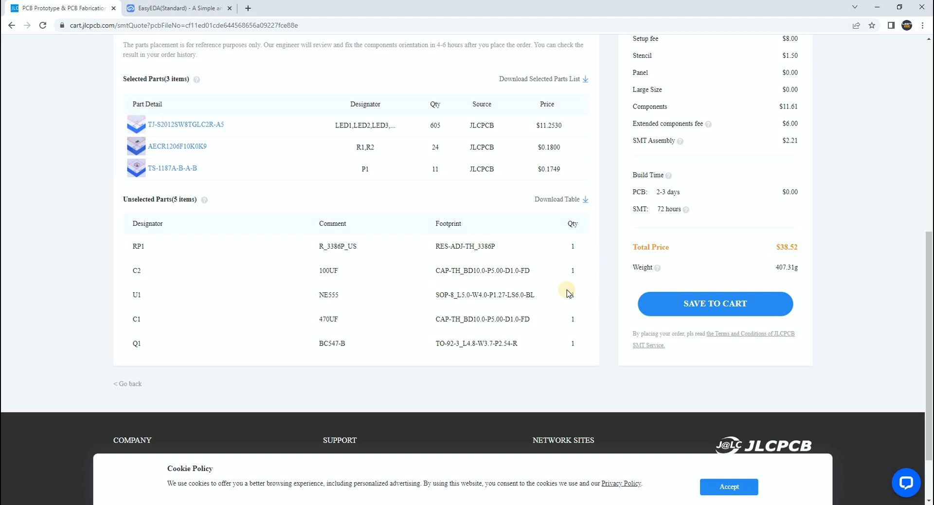
{"action": "scroll", "coordinate": [383, 282], "scroll_direction": "down", "scroll_amount": 1}
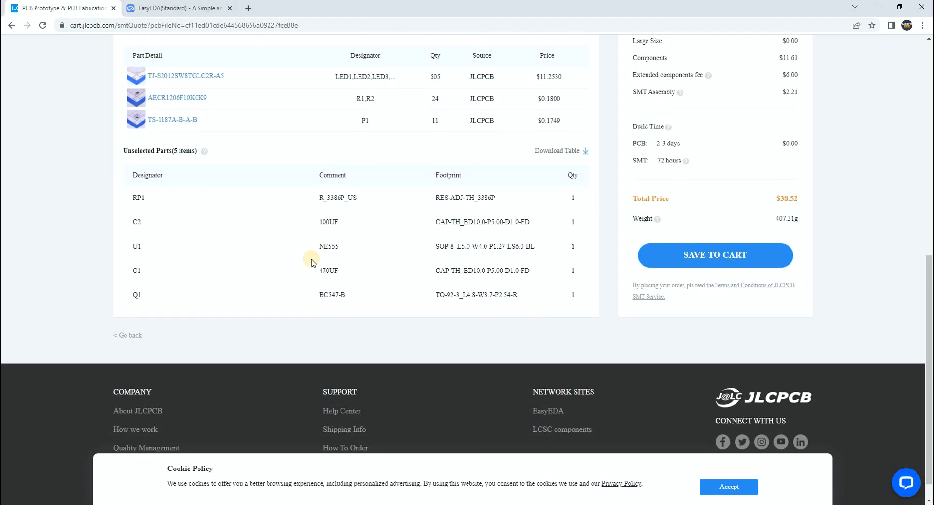
{"action": "scroll", "coordinate": [136, 217], "scroll_direction": "up", "scroll_amount": 1}
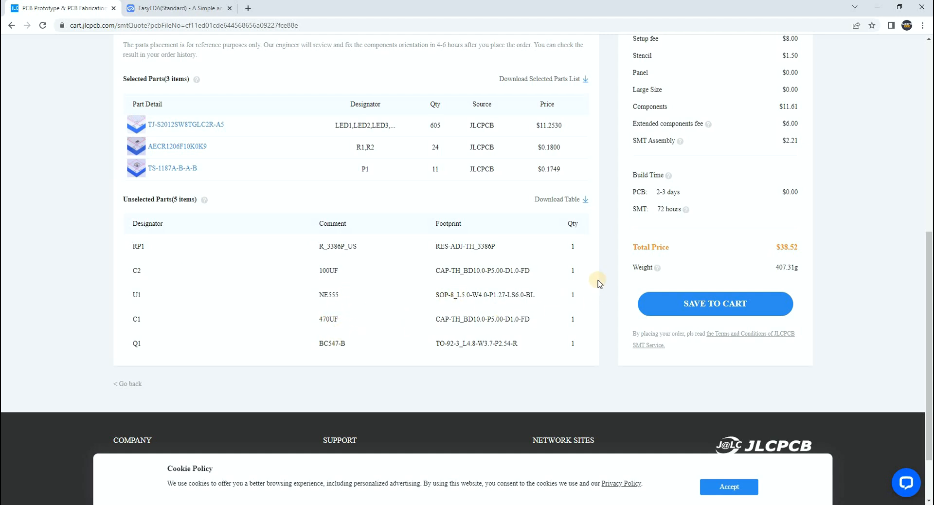
{"action": "scroll", "coordinate": [521, 272], "scroll_direction": "up", "scroll_amount": 2}
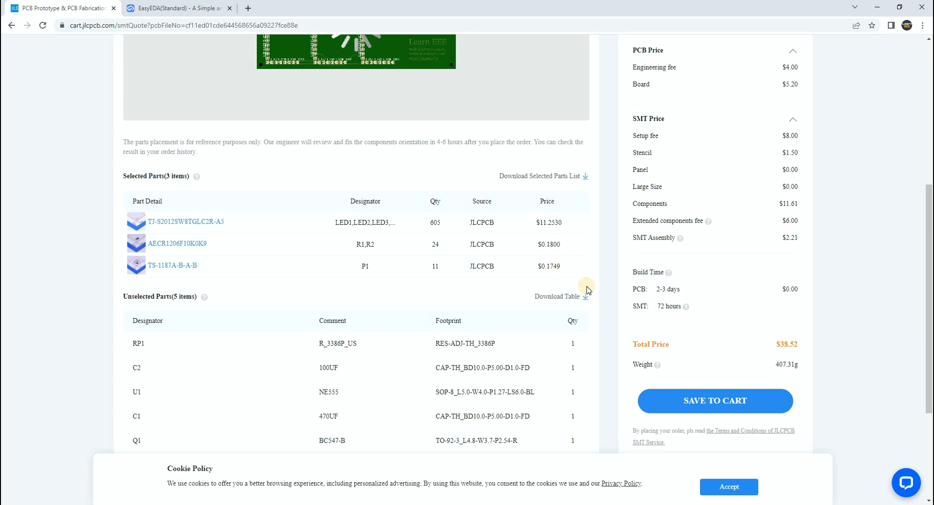
{"action": "scroll", "coordinate": [588, 288], "scroll_direction": "down", "scroll_amount": 3}
{"action": "scroll", "coordinate": [633, 277], "scroll_direction": "up", "scroll_amount": 2}
{"action": "scroll", "coordinate": [698, 265], "scroll_direction": "down", "scroll_amount": 3}
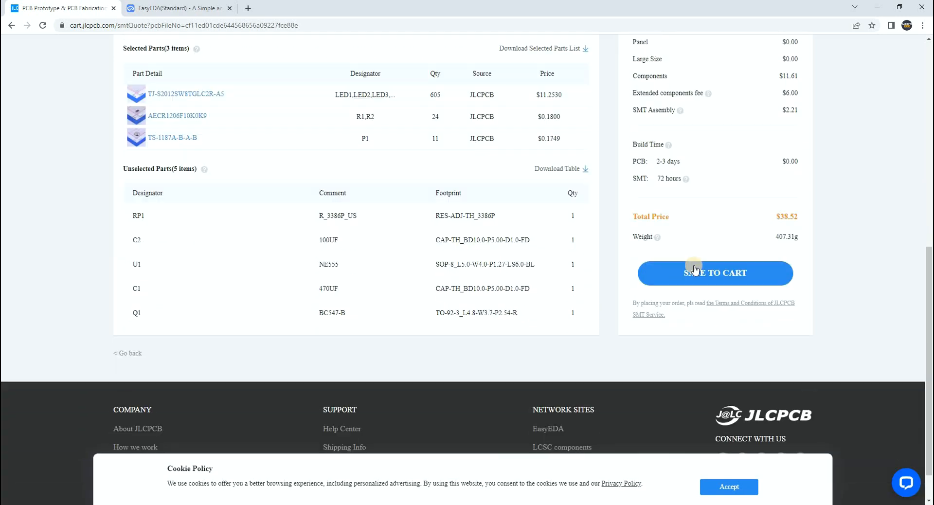
Step: Save the PCB and SMT assembly order to the cart and start the secure checkout
{"action": "left_click", "coordinate": [697, 263]}
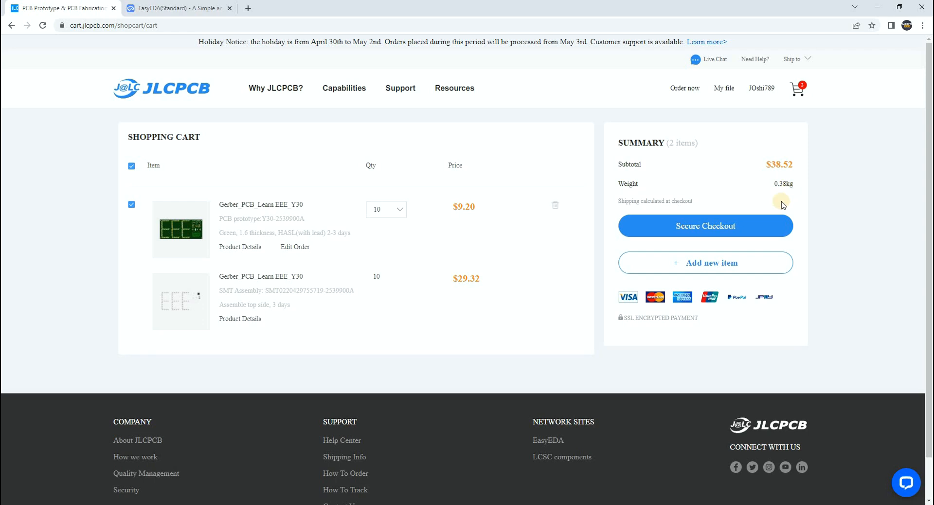
{"action": "left_click", "coordinate": [709, 227]}
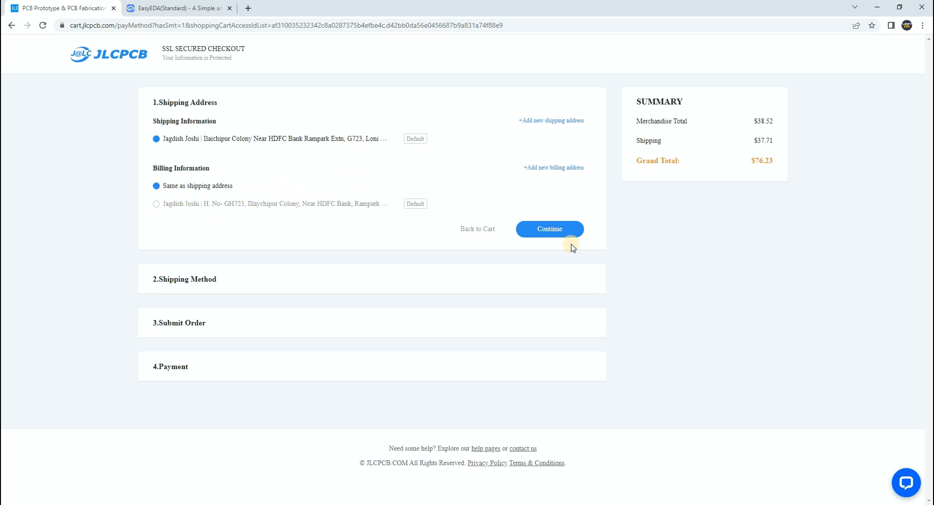
Step: Accept the default shipping address with matching billing details and choose DHL Express Worldwide as the shipping method
{"action": "left_click", "coordinate": [551, 231]}
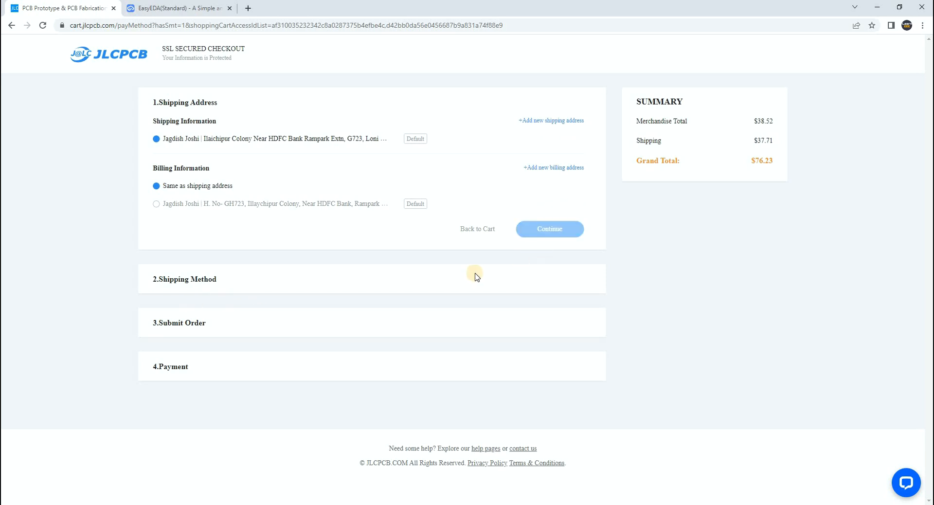
{"action": "scroll", "coordinate": [389, 305], "scroll_direction": "down", "scroll_amount": 1}
{"action": "scroll", "coordinate": [325, 305], "scroll_direction": "up", "scroll_amount": 1}
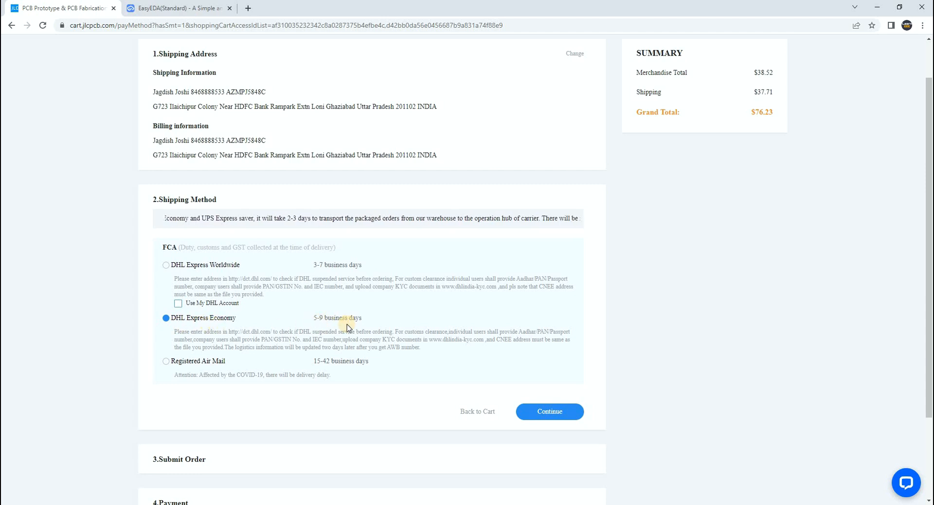
{"action": "left_click", "coordinate": [171, 266]}
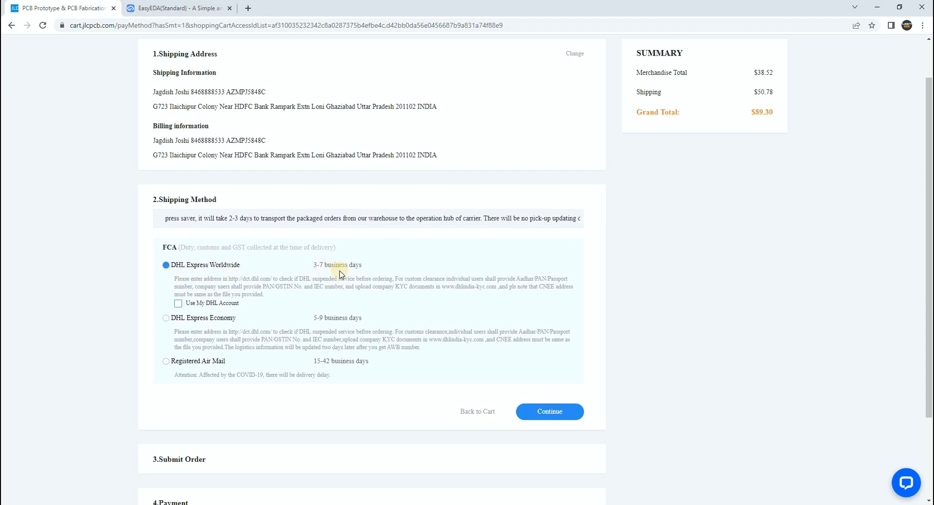
Step: Change the shipping method to DHL Express Economy and continue to order submission
{"action": "scroll", "coordinate": [346, 296], "scroll_direction": "up", "scroll_amount": 1}
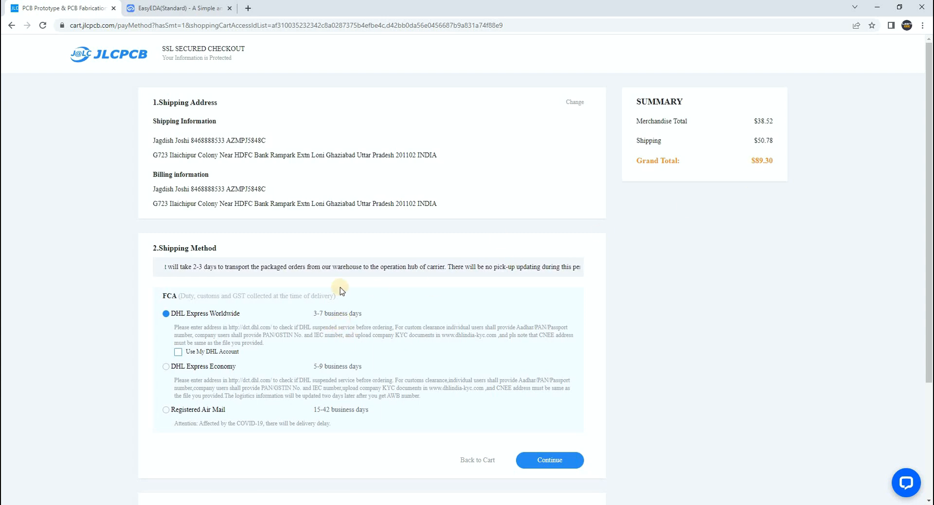
{"action": "scroll", "coordinate": [177, 283], "scroll_direction": "down", "scroll_amount": 1}
{"action": "scroll", "coordinate": [177, 283], "scroll_direction": "down", "scroll_amount": 2}
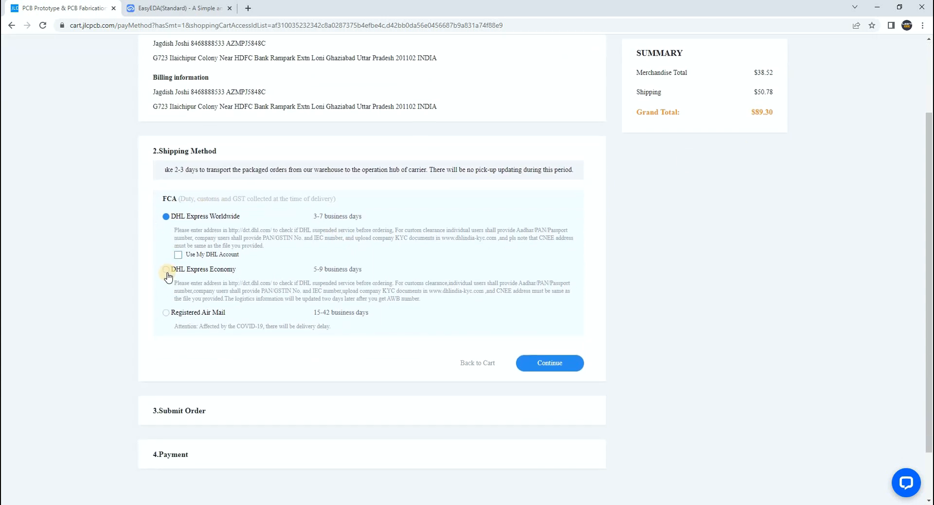
{"action": "left_click", "coordinate": [228, 270]}
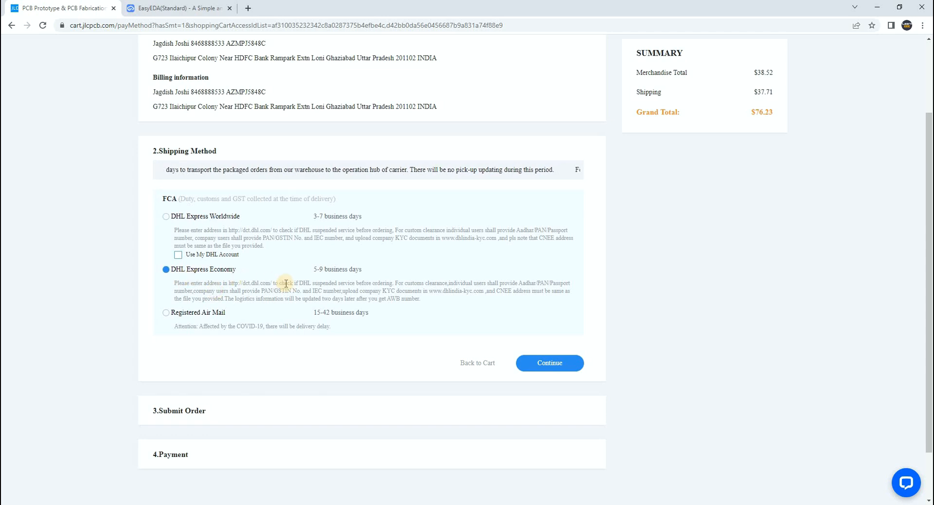
{"action": "scroll", "coordinate": [553, 306], "scroll_direction": "down", "scroll_amount": 2}
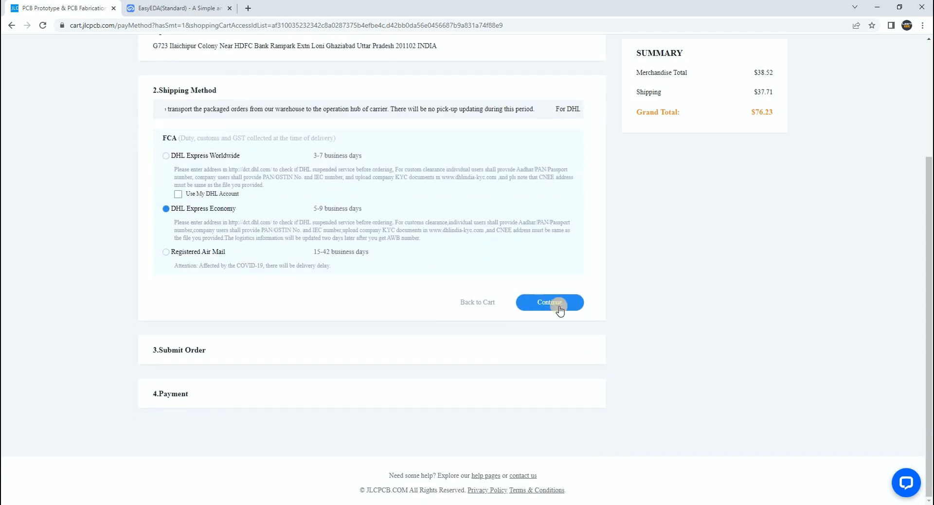
{"action": "left_click", "coordinate": [554, 303]}
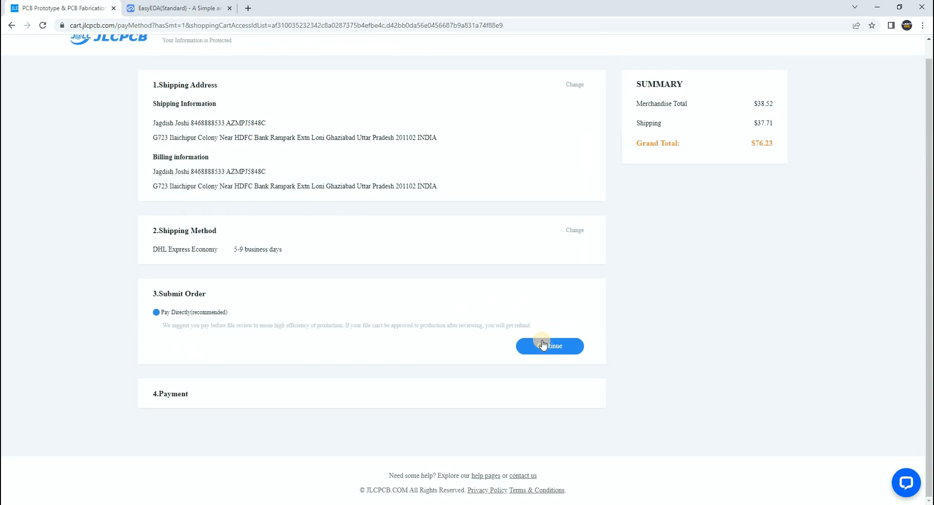
Step: Submit the order with the Pay Directly option and continue to payment
{"action": "left_click", "coordinate": [546, 344]}
{"action": "left_click", "coordinate": [579, 351]}
{"action": "left_click", "coordinate": [561, 348]}
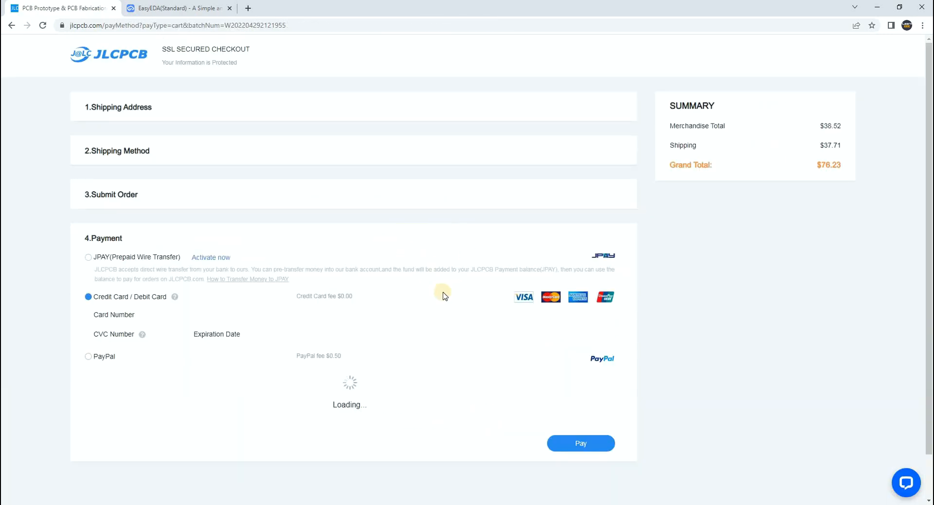
Step: Apply the Cooperation $80 coupon to the order
{"action": "scroll", "coordinate": [443, 296], "scroll_direction": "down", "scroll_amount": 3}
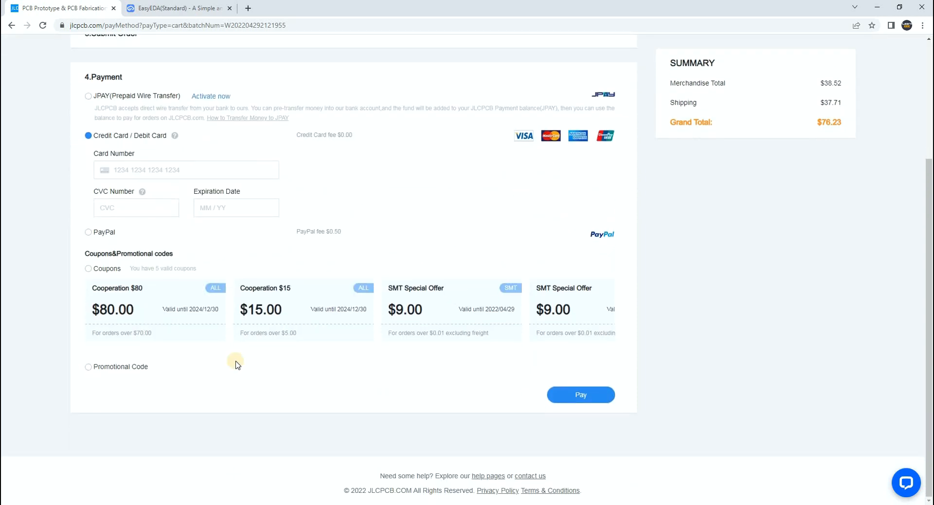
{"action": "left_click", "coordinate": [89, 270]}
{"action": "left_click", "coordinate": [146, 307]}
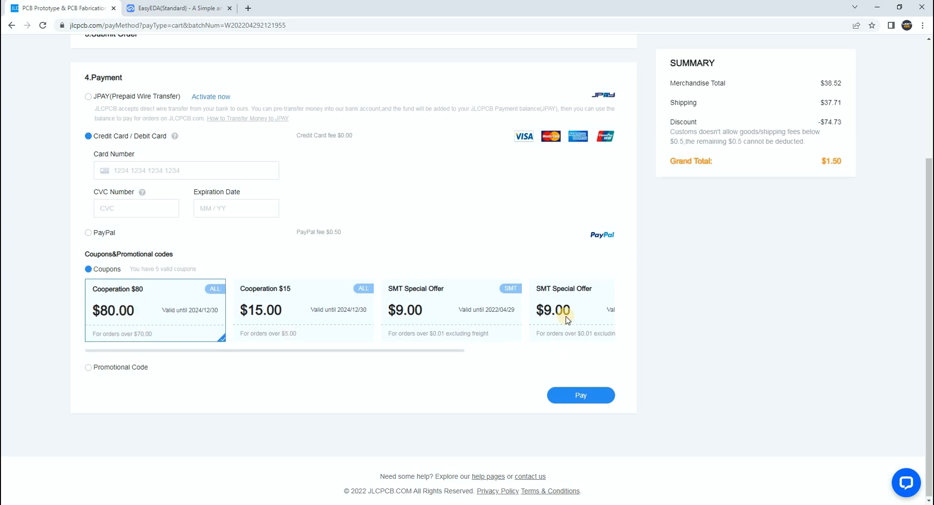
Step: Examine the remaining coupons, the discounted order summary, and the available payment methods
{"action": "scroll", "coordinate": [565, 317], "scroll_direction": "up", "scroll_amount": 2}
{"action": "scroll", "coordinate": [199, 319], "scroll_direction": "down", "scroll_amount": 2}
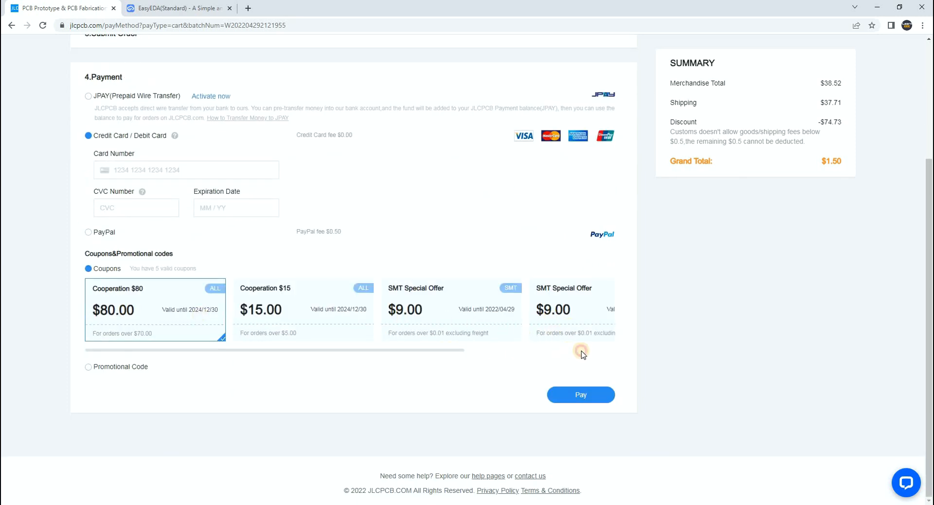
{"action": "scroll", "coordinate": [581, 352], "scroll_direction": "right", "scroll_amount": 4}
{"action": "left_click_drag", "start_coordinate": [457, 352], "coordinate": [560, 352]}
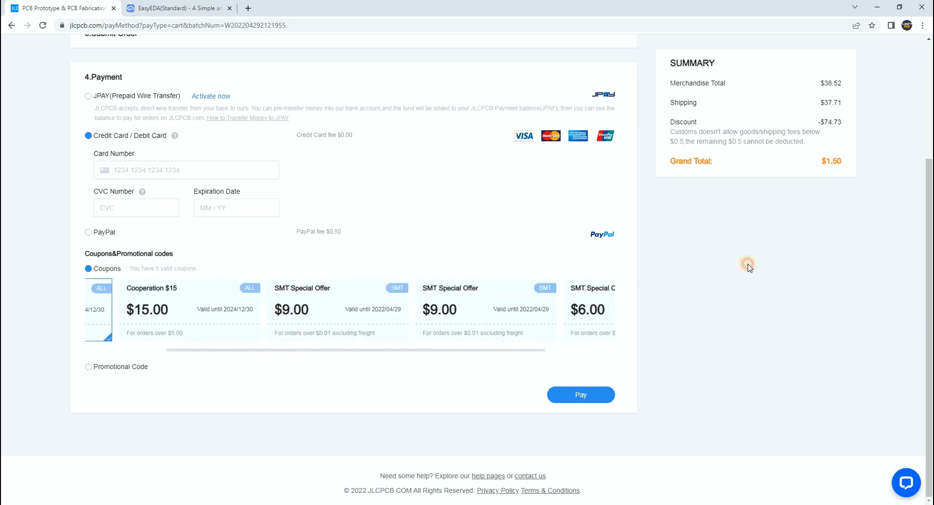
{"action": "scroll", "coordinate": [707, 138], "scroll_direction": "up", "scroll_amount": 3}
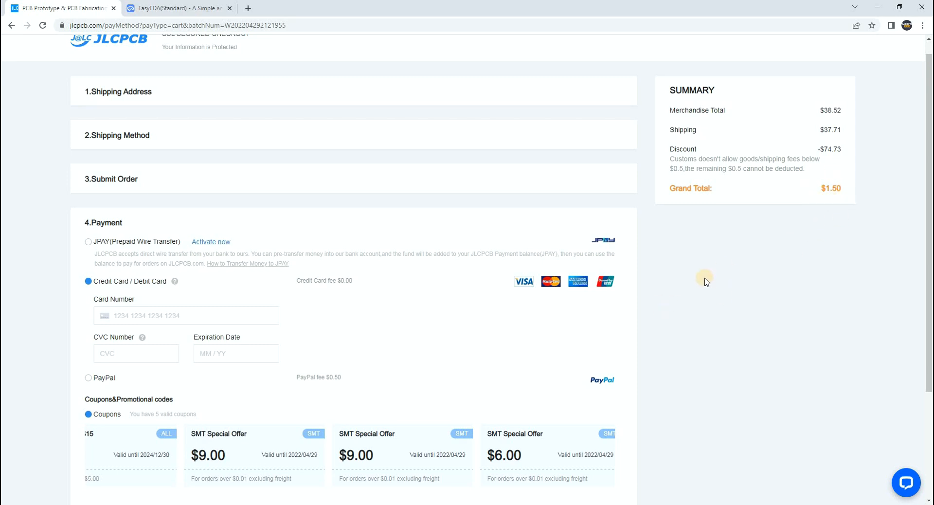
{"action": "scroll", "coordinate": [365, 287], "scroll_direction": "down", "scroll_amount": 3}
{"action": "scroll", "coordinate": [371, 294], "scroll_direction": "up", "scroll_amount": 2}
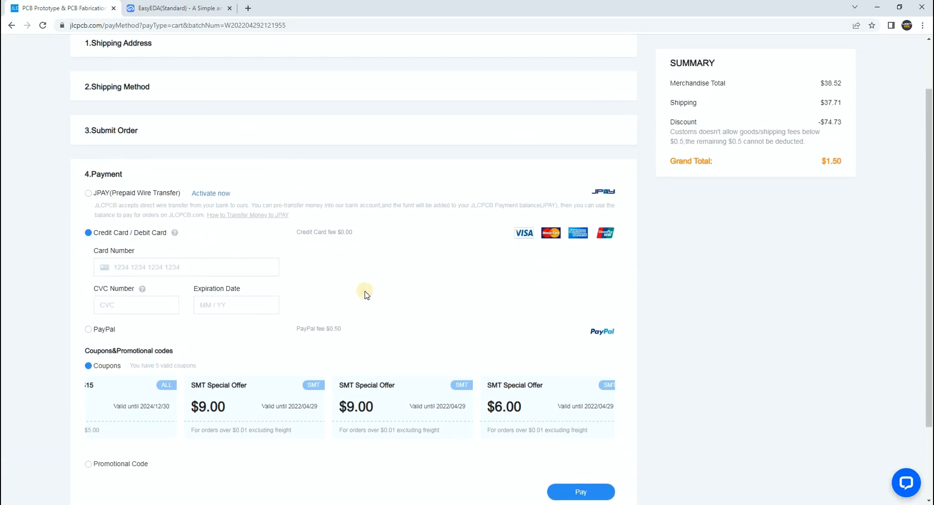
{"action": "scroll", "coordinate": [294, 287], "scroll_direction": "down", "scroll_amount": 1}
{"action": "scroll", "coordinate": [295, 287], "scroll_direction": "up", "scroll_amount": 1}
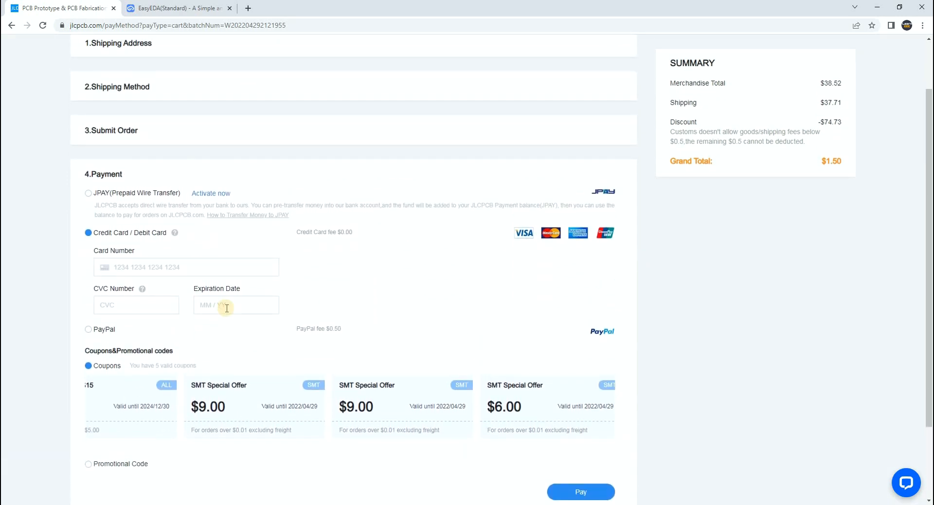
Step: Choose PayPal as the payment method and log in to pay with the PayPal account password
{"action": "left_click", "coordinate": [88, 330]}
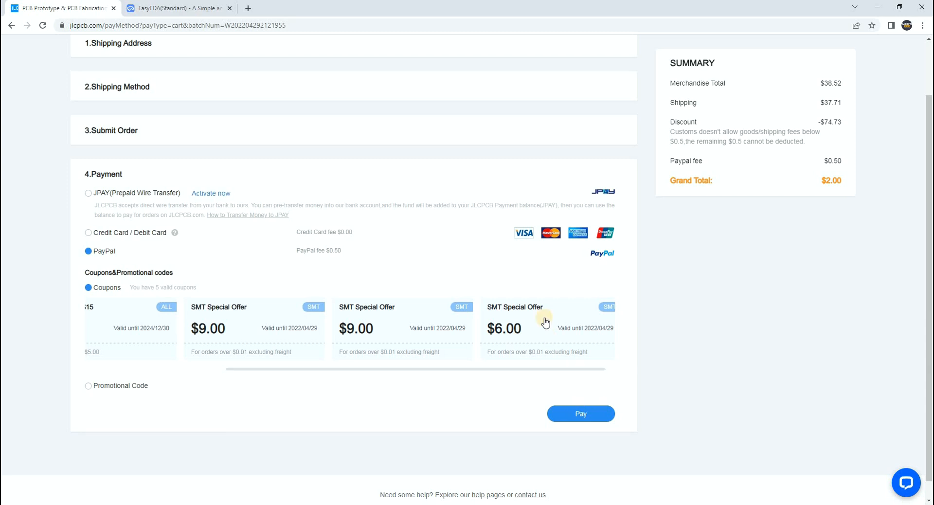
{"action": "left_click", "coordinate": [580, 414]}
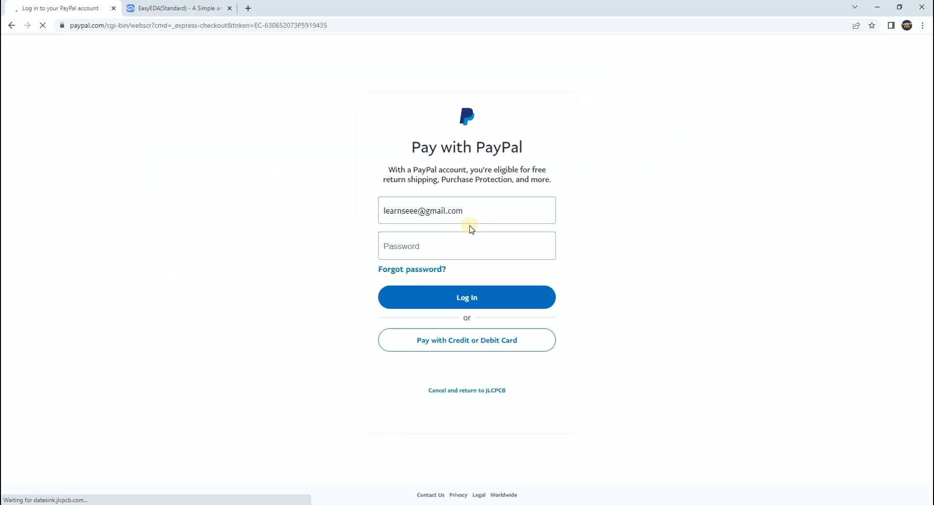
{"action": "left_click", "coordinate": [454, 246]}
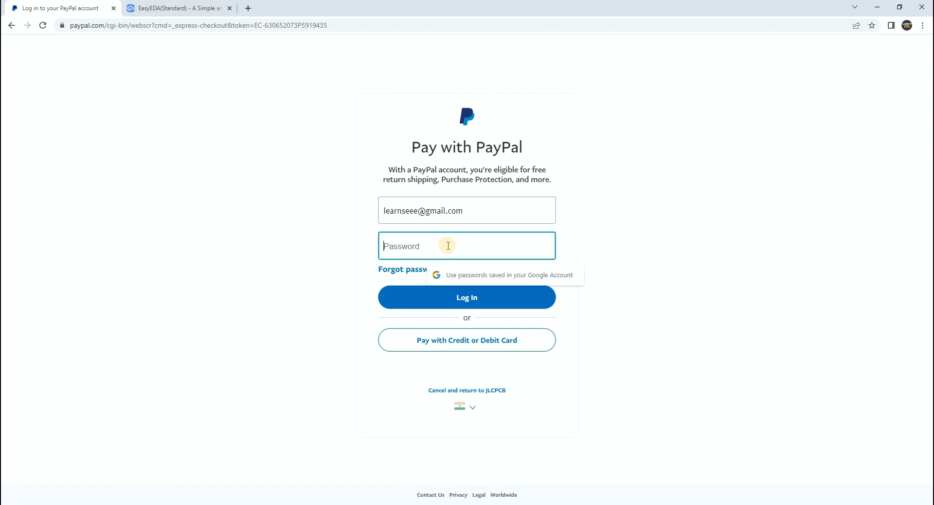
{"action": "type", "text": "••••••"}
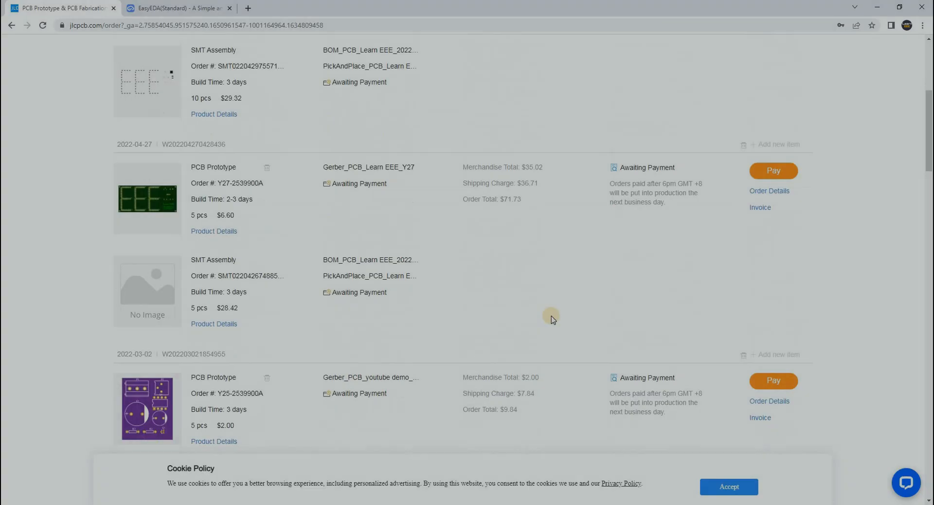
Step: Review the JLCPCB order history down to the earliest 2019 order, checking past boards, production status, and shipment details
{"action": "scroll", "coordinate": [553, 314], "scroll_direction": "down", "scroll_amount": 5}
{"action": "scroll", "coordinate": [553, 319], "scroll_direction": "down", "scroll_amount": 7}
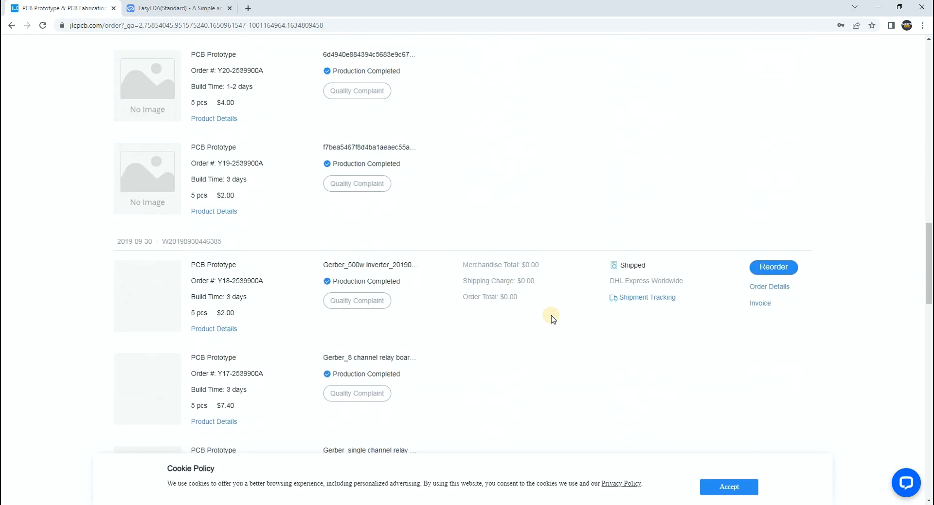
{"action": "scroll", "coordinate": [553, 319], "scroll_direction": "up", "scroll_amount": 3}
{"action": "scroll", "coordinate": [553, 318], "scroll_direction": "down", "scroll_amount": 6}
{"action": "scroll", "coordinate": [553, 319], "scroll_direction": "up", "scroll_amount": 5}
{"action": "scroll", "coordinate": [553, 319], "scroll_direction": "down", "scroll_amount": 5}
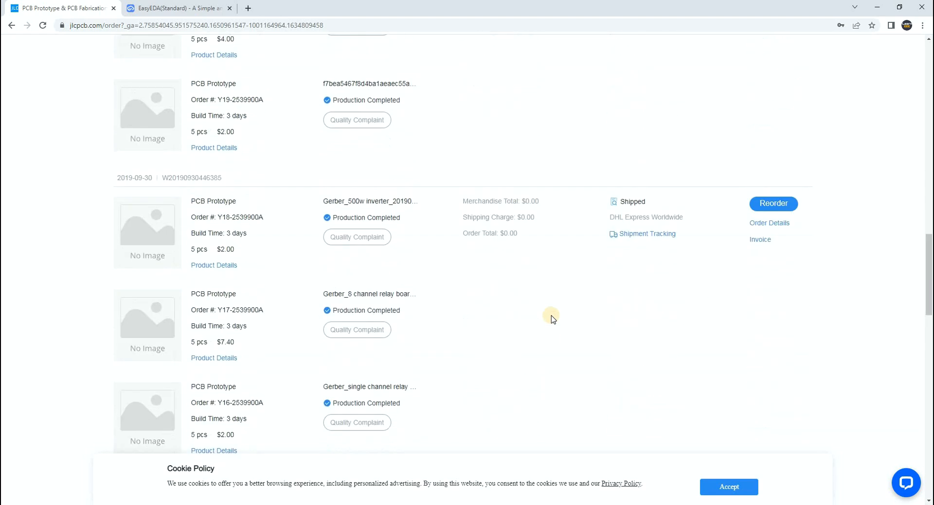
{"action": "scroll", "coordinate": [553, 319], "scroll_direction": "up", "scroll_amount": 5}
{"action": "scroll", "coordinate": [553, 318], "scroll_direction": "up", "scroll_amount": 3}
{"action": "scroll", "coordinate": [553, 319], "scroll_direction": "down", "scroll_amount": 8}
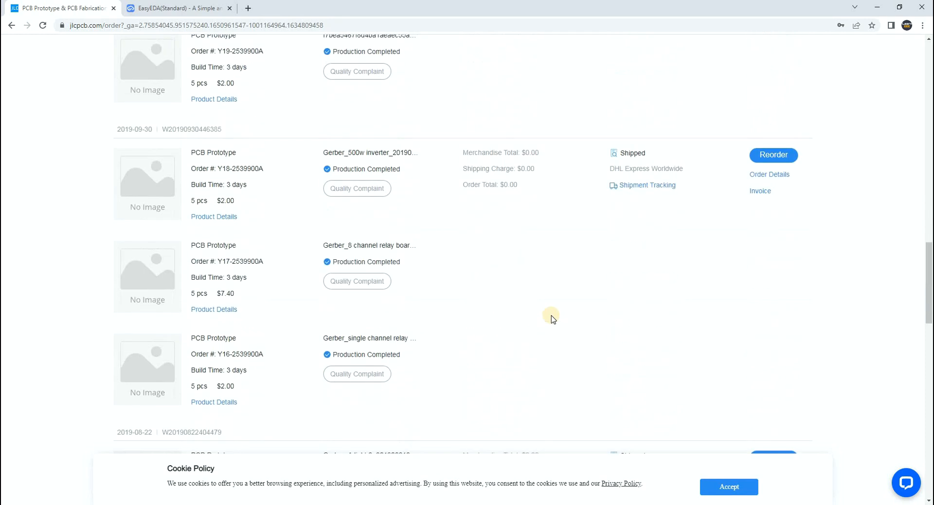
{"action": "scroll", "coordinate": [553, 319], "scroll_direction": "up", "scroll_amount": 1}
{"action": "scroll", "coordinate": [553, 319], "scroll_direction": "down", "scroll_amount": 14}
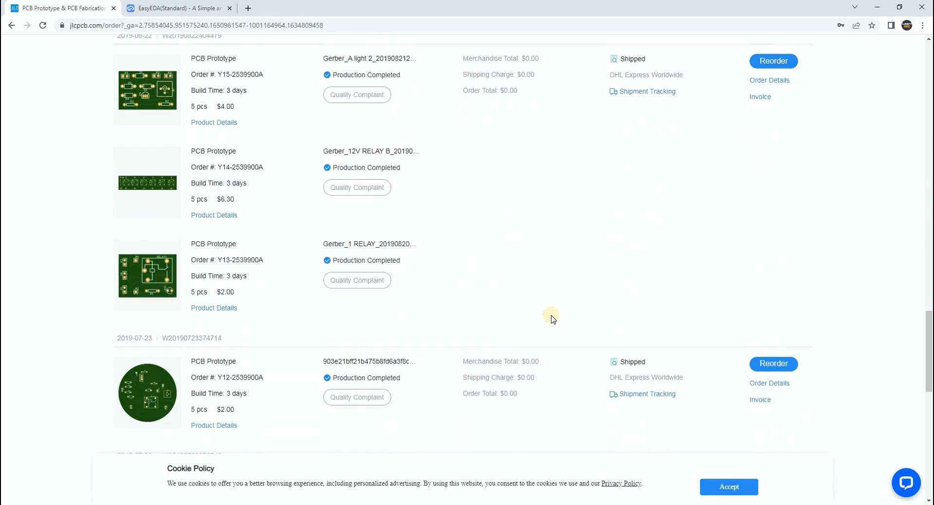
{"action": "scroll", "coordinate": [552, 318], "scroll_direction": "up", "scroll_amount": 1}
{"action": "scroll", "coordinate": [487, 314], "scroll_direction": "up", "scroll_amount": 5}
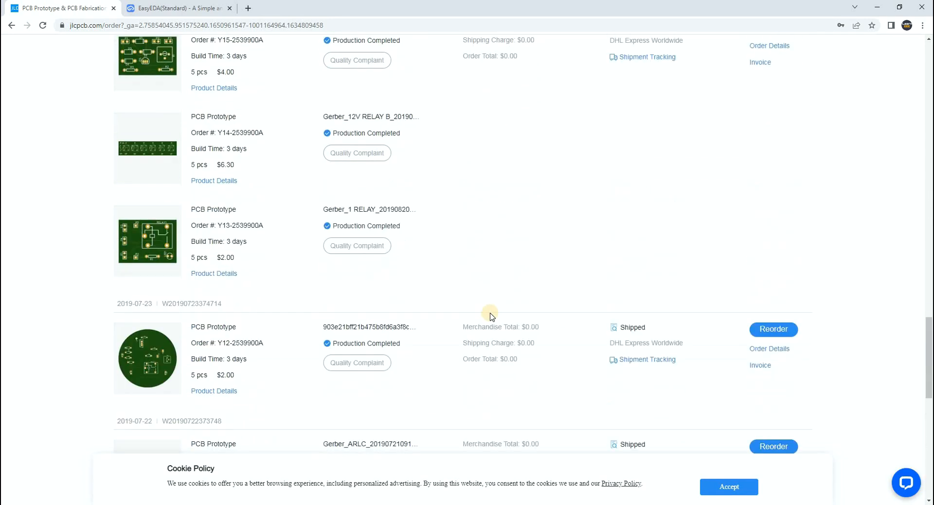
{"action": "scroll", "coordinate": [467, 316], "scroll_direction": "down", "scroll_amount": 12}
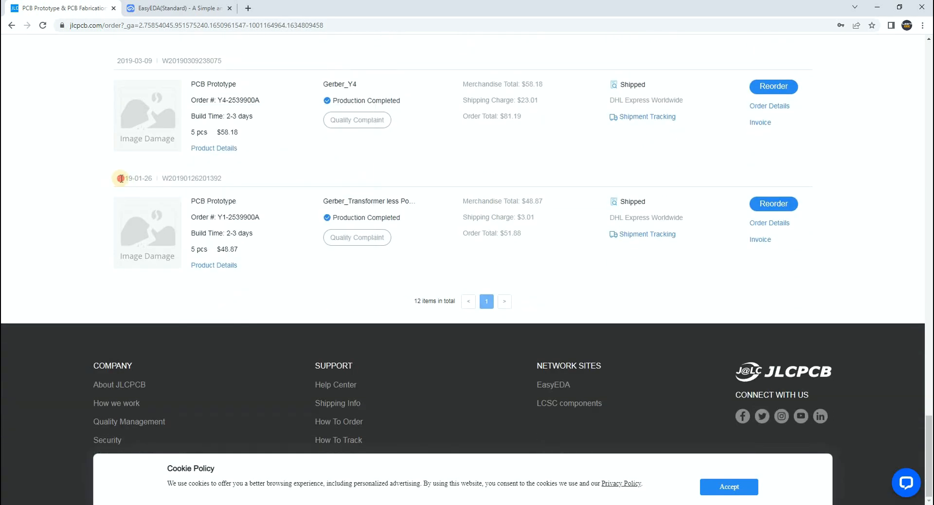
{"action": "scroll", "coordinate": [502, 297], "scroll_direction": "up", "scroll_amount": 6}
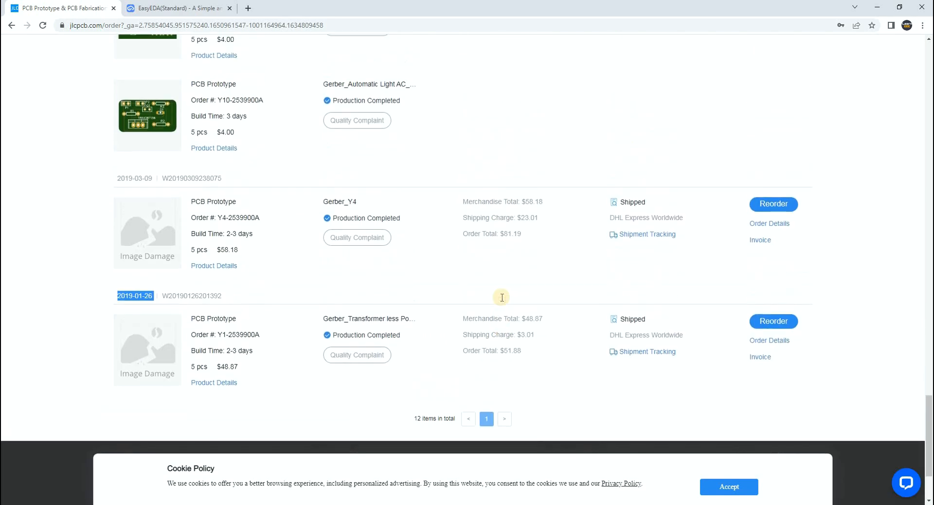
{"action": "scroll", "coordinate": [503, 300], "scroll_direction": "up", "scroll_amount": 3}
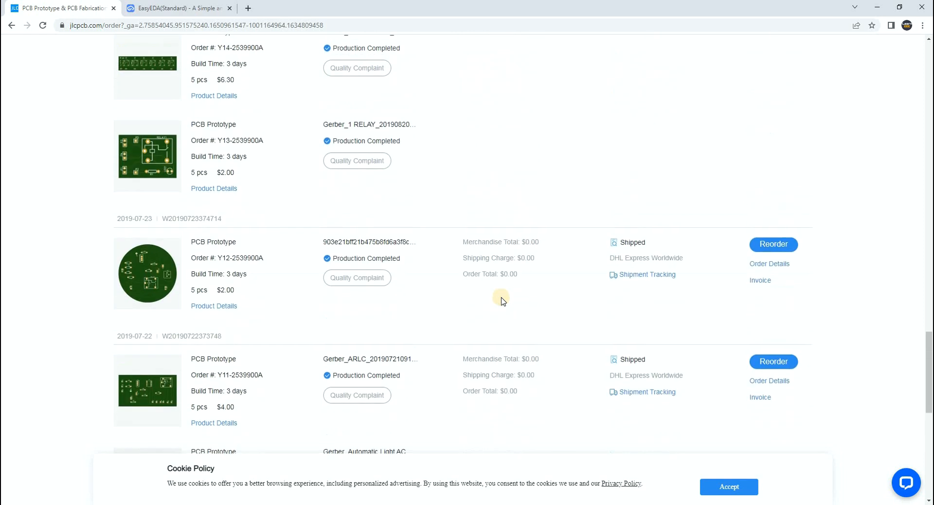
{"action": "scroll", "coordinate": [503, 300], "scroll_direction": "down", "scroll_amount": 7}
{"action": "scroll", "coordinate": [503, 301], "scroll_direction": "up", "scroll_amount": 8}
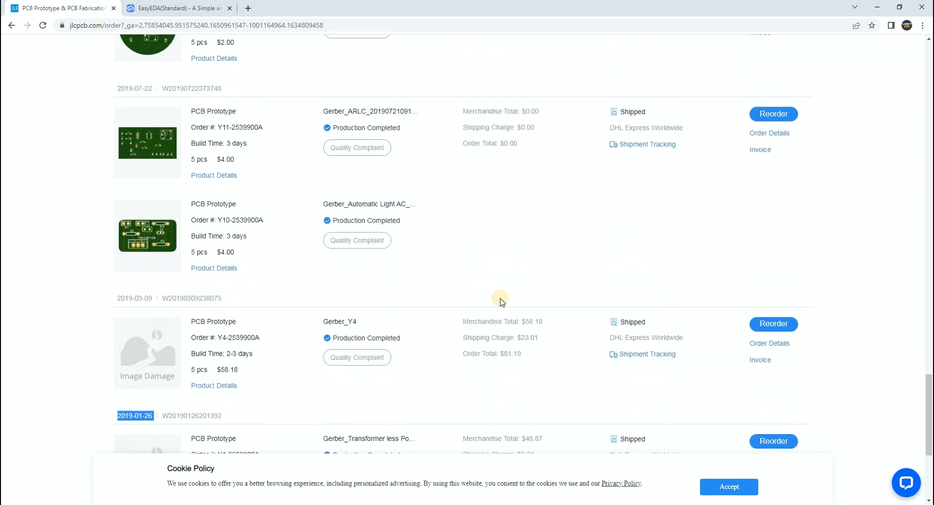
{"action": "scroll", "coordinate": [502, 302], "scroll_direction": "down", "scroll_amount": 5}
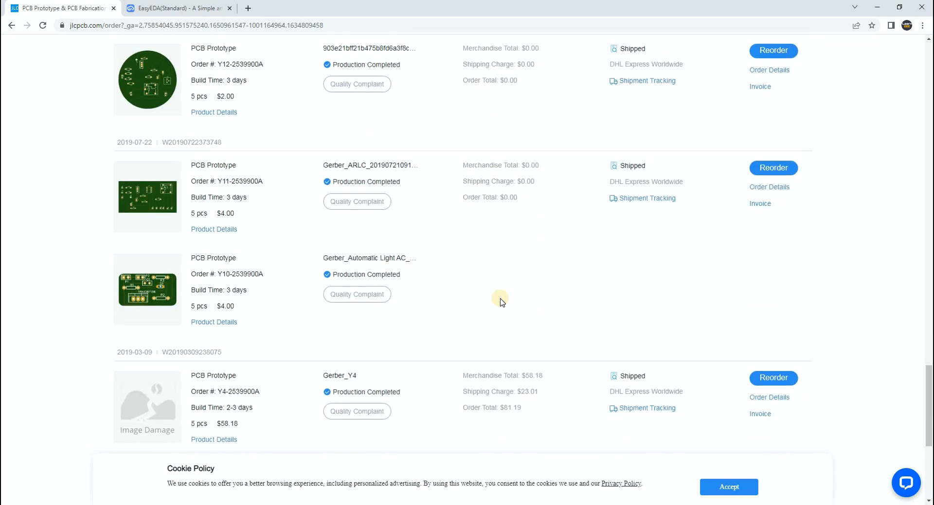
{"action": "scroll", "coordinate": [503, 302], "scroll_direction": "down", "scroll_amount": 1}
{"action": "scroll", "coordinate": [503, 302], "scroll_direction": "up", "scroll_amount": 5}
{"action": "scroll", "coordinate": [502, 298], "scroll_direction": "down", "scroll_amount": 4}
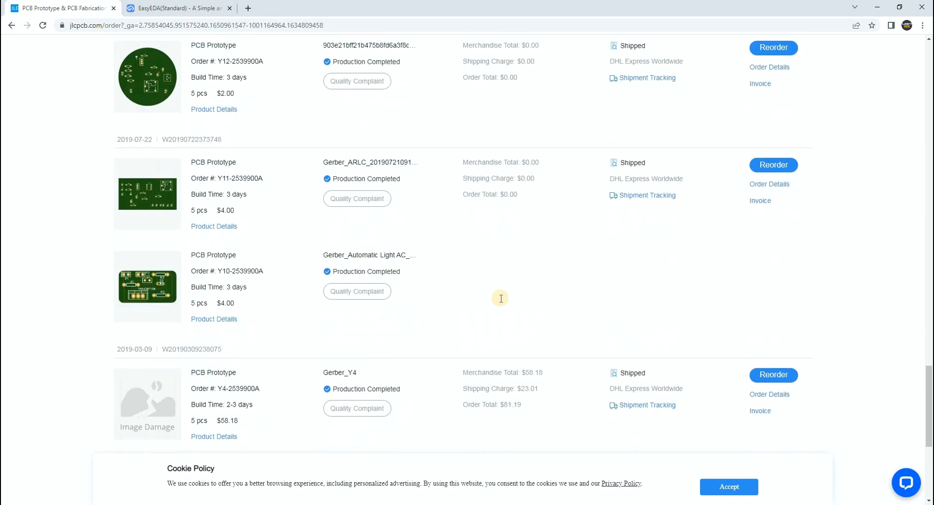
{"action": "scroll", "coordinate": [501, 298], "scroll_direction": "down", "scroll_amount": 4}
{"action": "scroll", "coordinate": [544, 308], "scroll_direction": "up", "scroll_amount": 6}
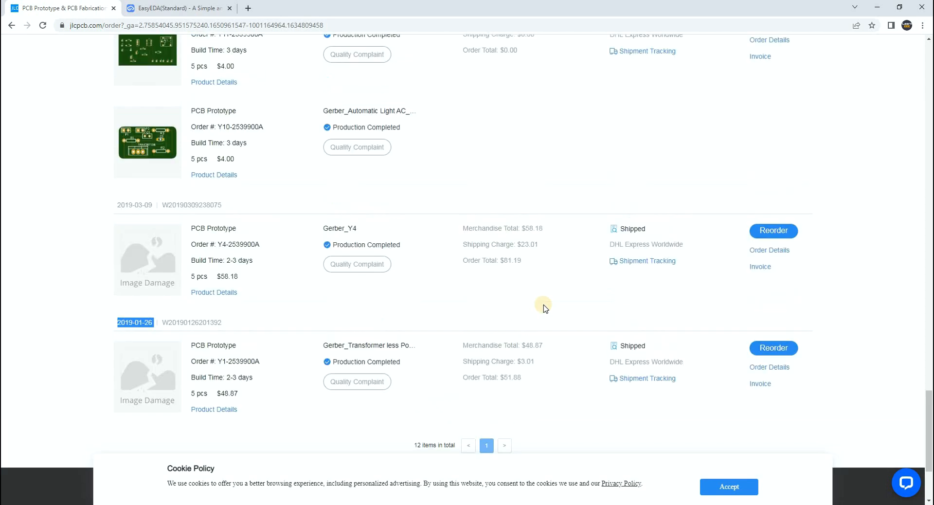
{"action": "scroll", "coordinate": [265, 146], "scroll_direction": "up", "scroll_amount": 3}
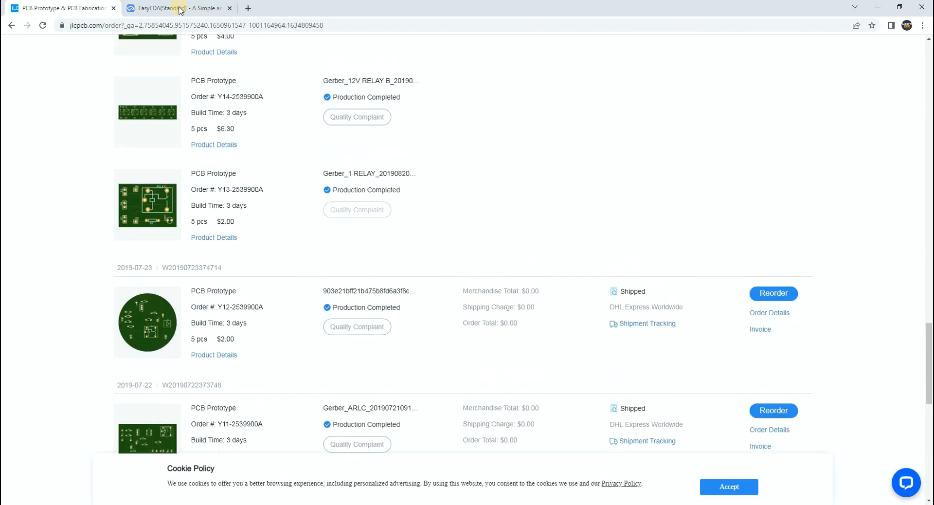
Step: Switch to EasyEDA and inspect the Learn EEE board's 3D view from slightly different angles
{"action": "left_click", "coordinate": [179, 8]}
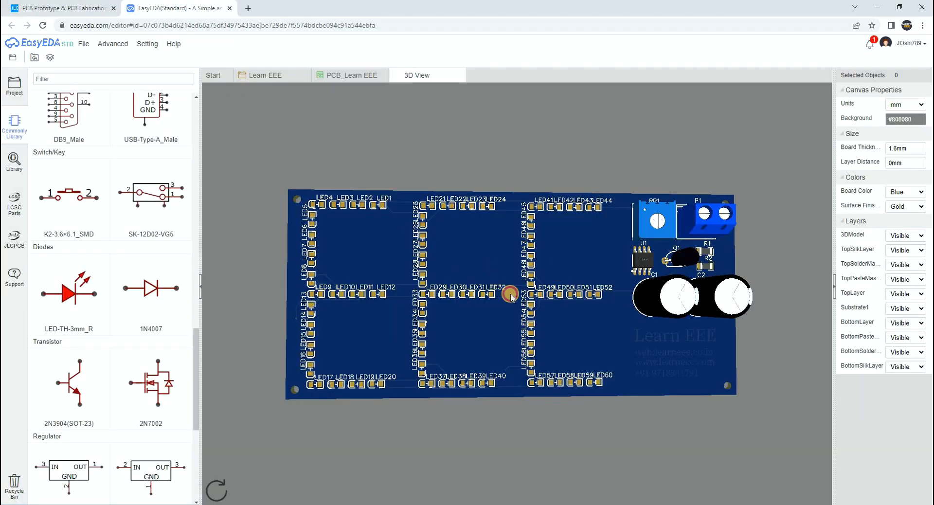
{"action": "left_click_drag", "start_coordinate": [510, 294], "coordinate": [504, 258]}
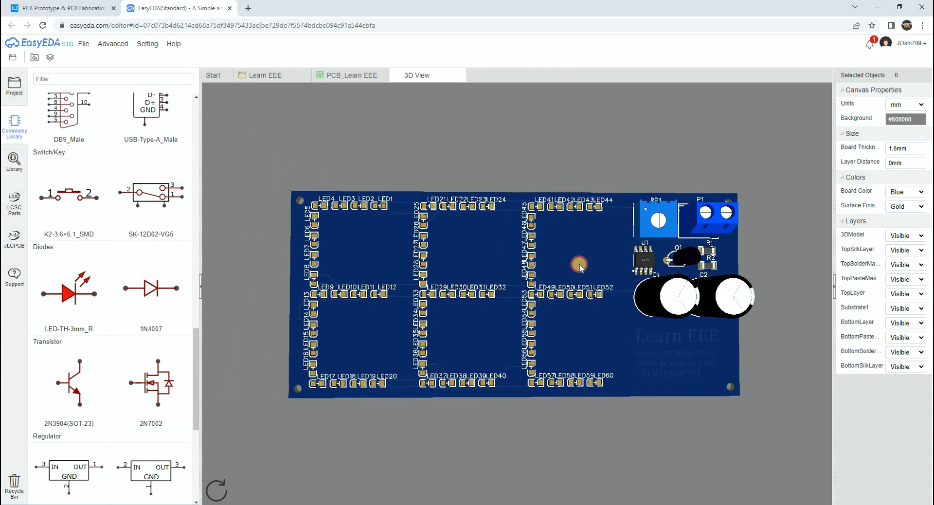
{"action": "left_click_drag", "start_coordinate": [579, 265], "coordinate": [465, 299]}
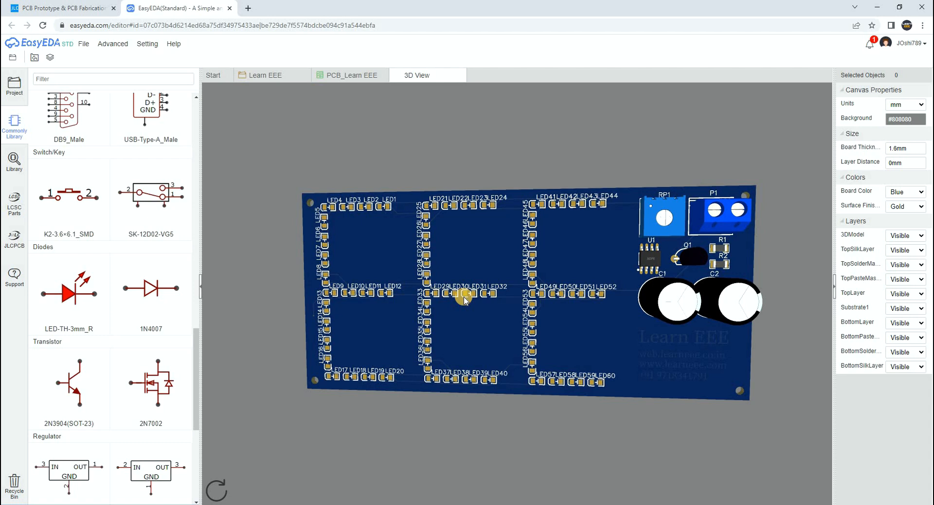